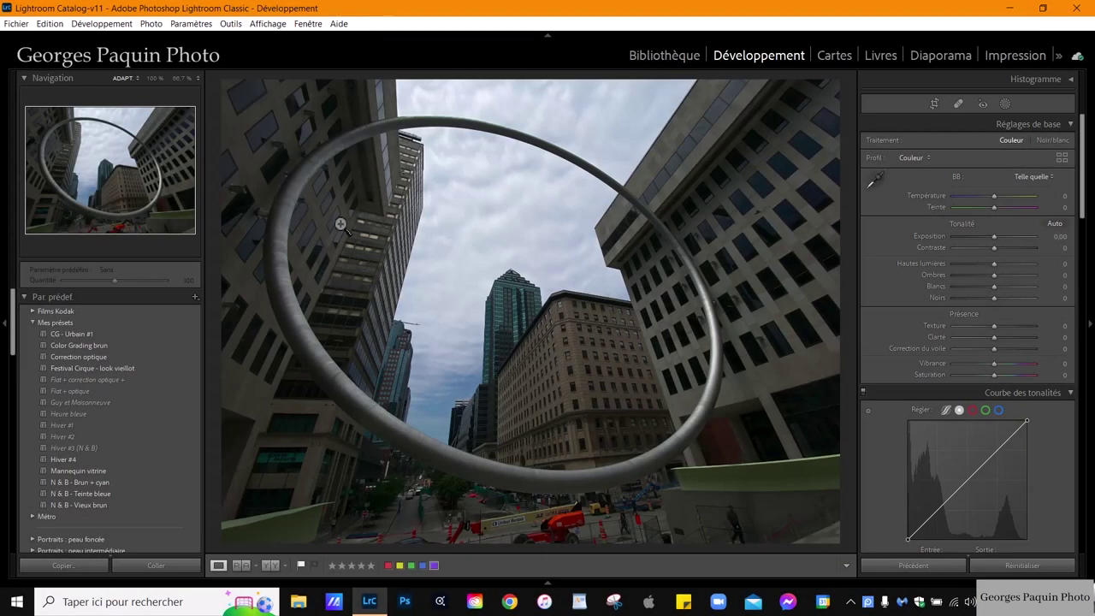
Cycle the photo info overlay through file and camera details, then hide it
{"action": "key", "text": "i"}
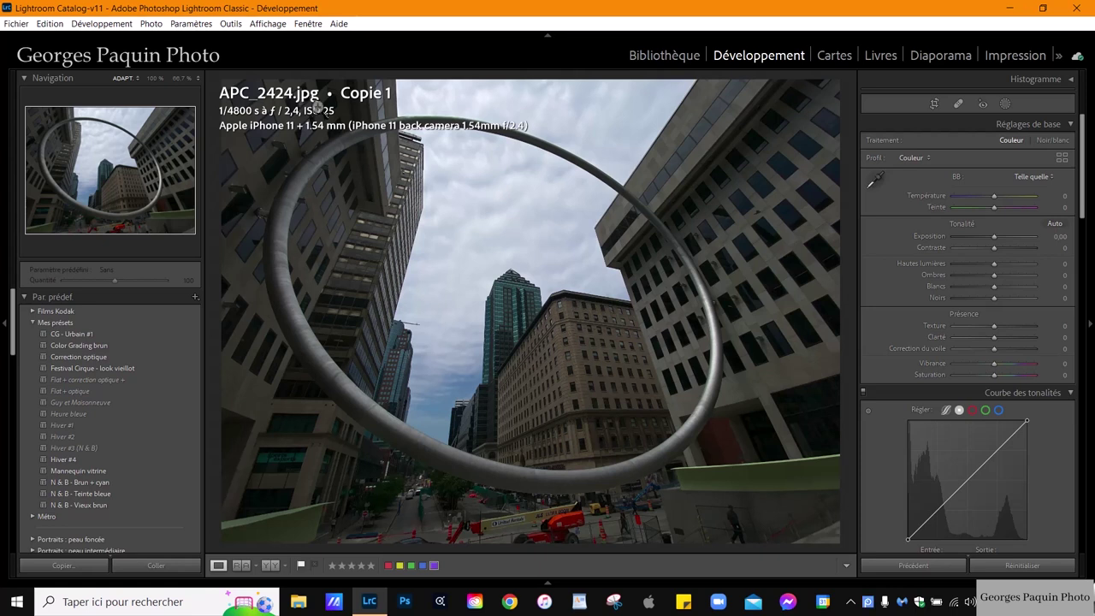
{"action": "key", "text": "i"}
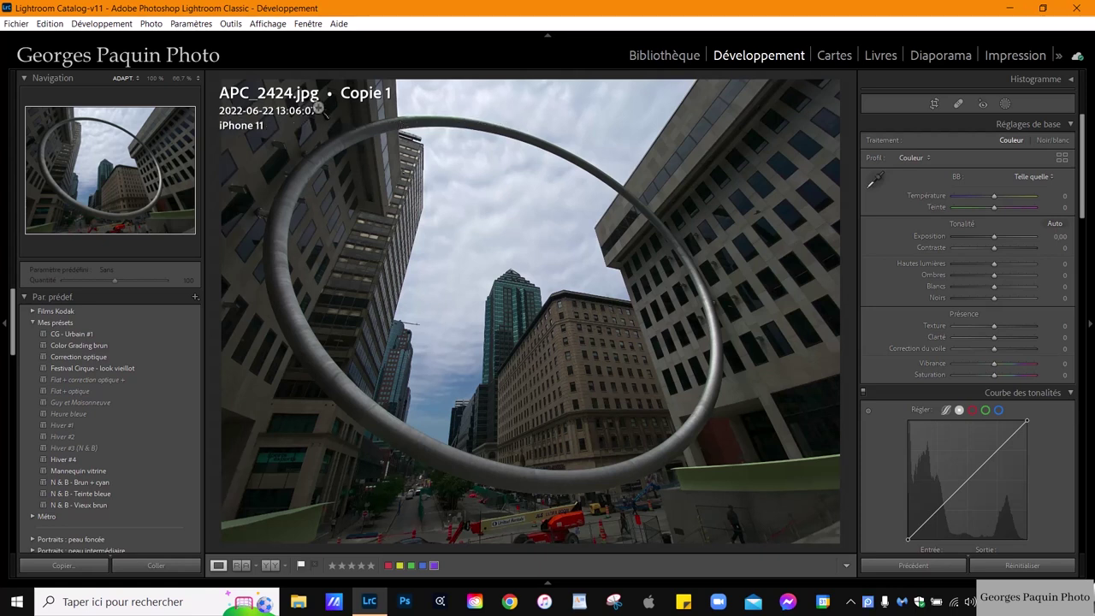
{"action": "key", "text": "i"}
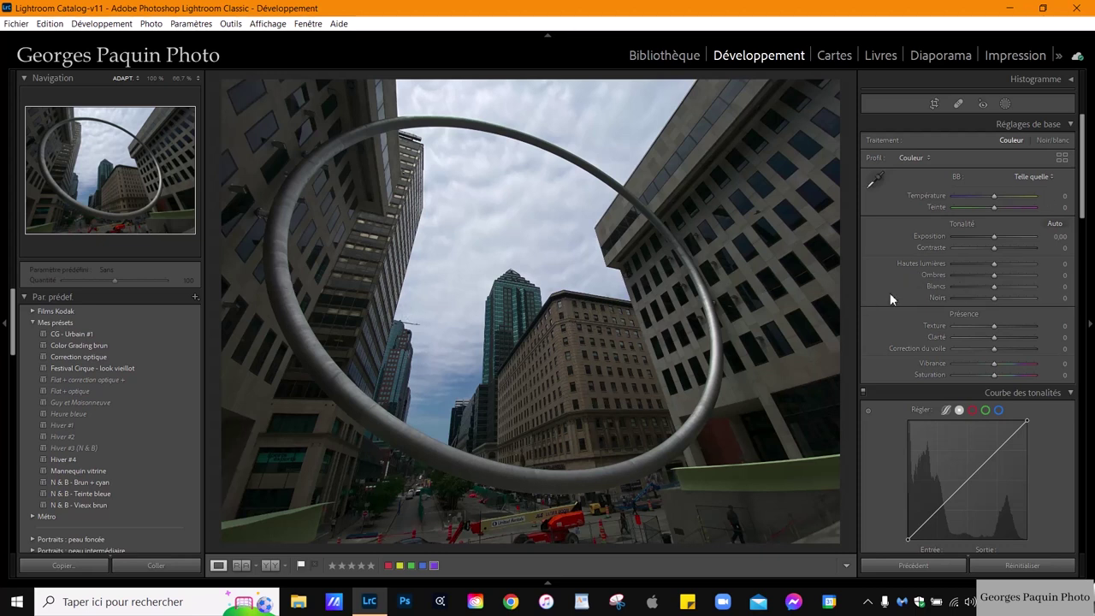
Remove chromatic aberration and compare the Apple iPhone 11 profile correction off and back on
{"action": "scroll", "coordinate": [890, 295], "scroll_direction": "down", "scroll_amount": 5}
{"action": "scroll", "coordinate": [890, 295], "scroll_direction": "down", "scroll_amount": 5}
{"action": "scroll", "coordinate": [890, 295], "scroll_direction": "down", "scroll_amount": 4}
{"action": "scroll", "coordinate": [890, 295], "scroll_direction": "down", "scroll_amount": 4}
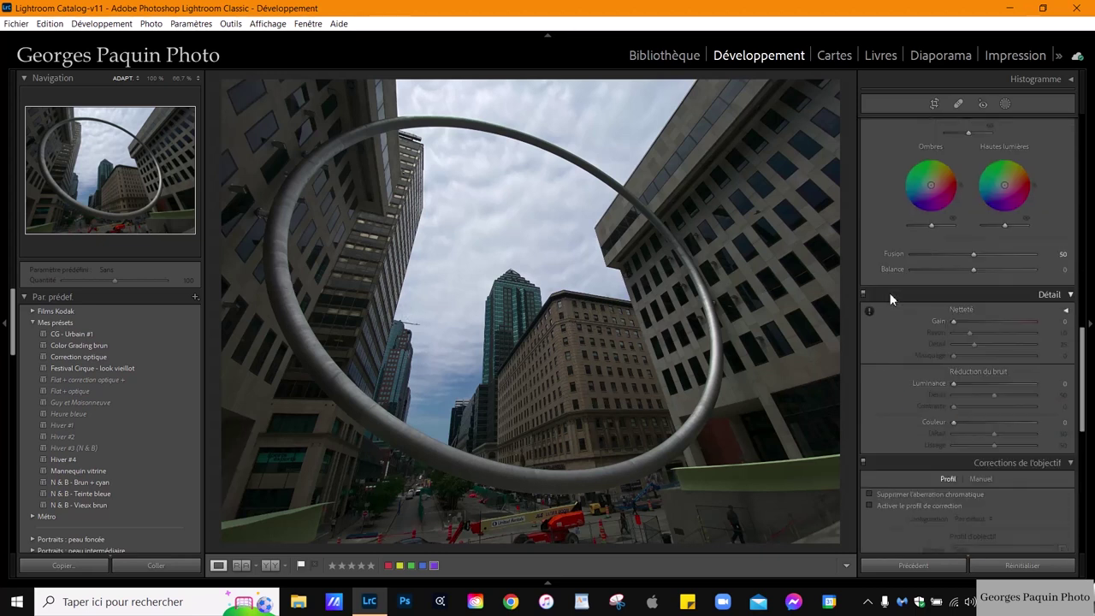
{"action": "scroll", "coordinate": [893, 286], "scroll_direction": "down", "scroll_amount": 5}
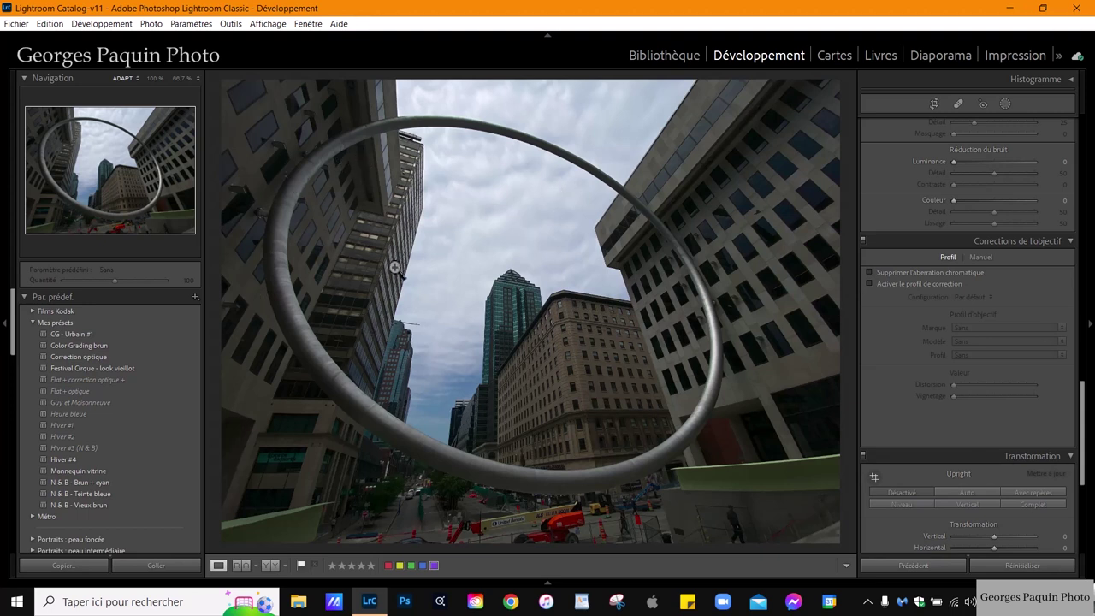
{"action": "left_click", "coordinate": [923, 274]}
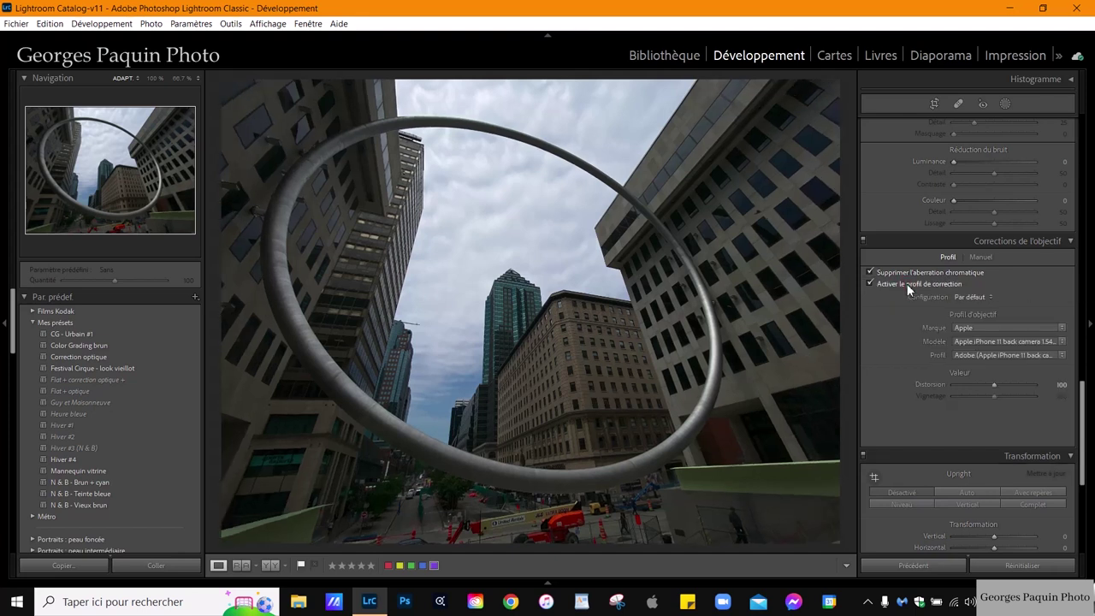
{"action": "left_click", "coordinate": [909, 286]}
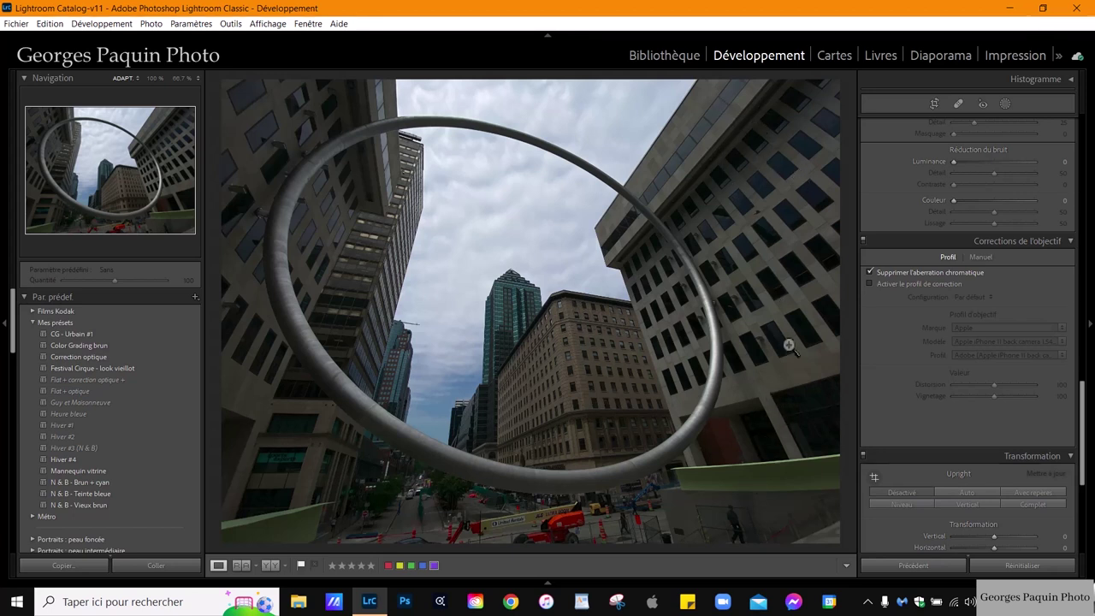
{"action": "left_click", "coordinate": [916, 285]}
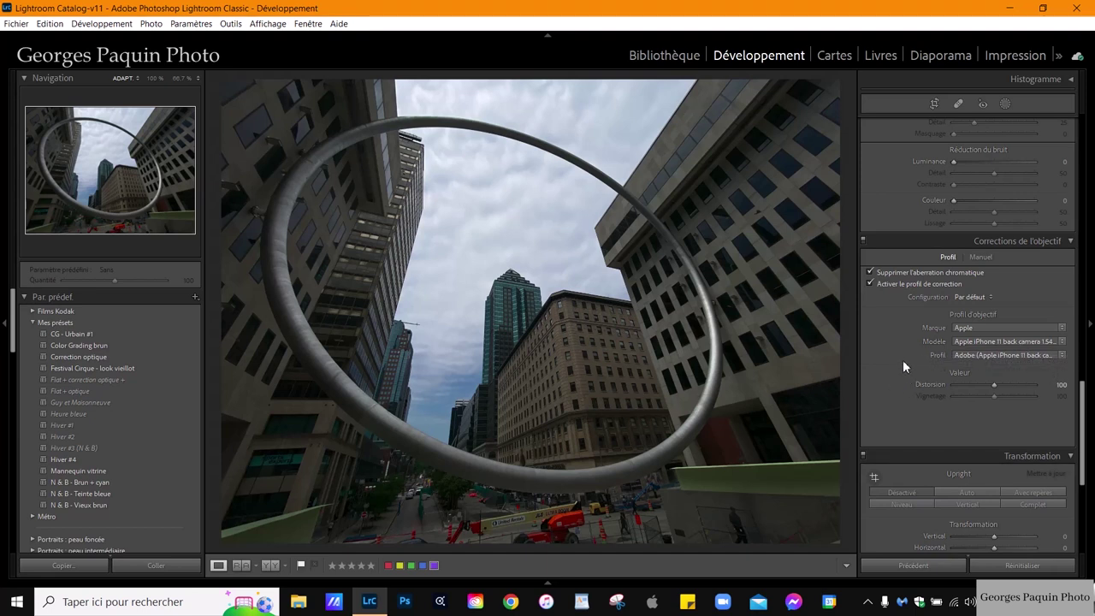
Set the Basic panel's treatment to Black & White to make the ring photo monochrome
{"action": "scroll", "coordinate": [902, 360], "scroll_direction": "up", "scroll_amount": 8}
{"action": "scroll", "coordinate": [903, 359], "scroll_direction": "up", "scroll_amount": 2}
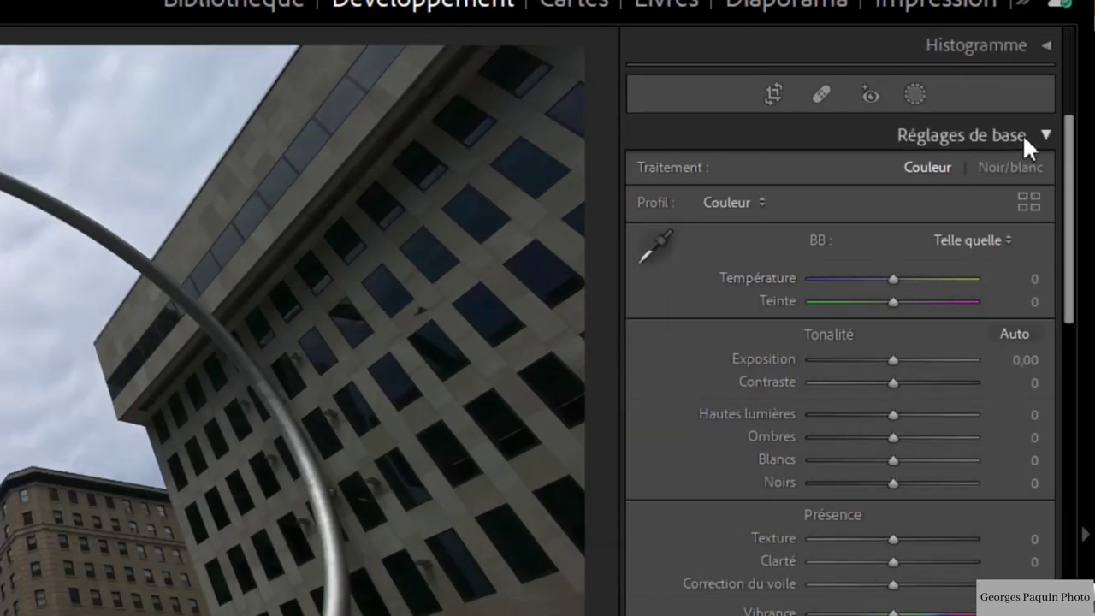
{"action": "left_click", "coordinate": [1020, 166]}
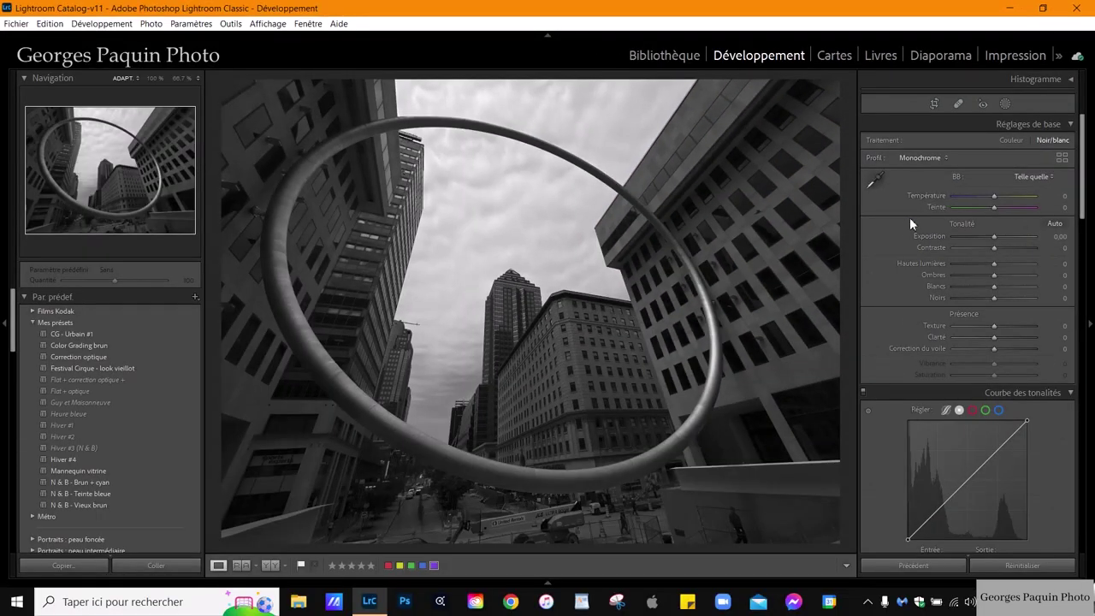
{"action": "scroll", "coordinate": [878, 235], "scroll_direction": "down", "scroll_amount": 2}
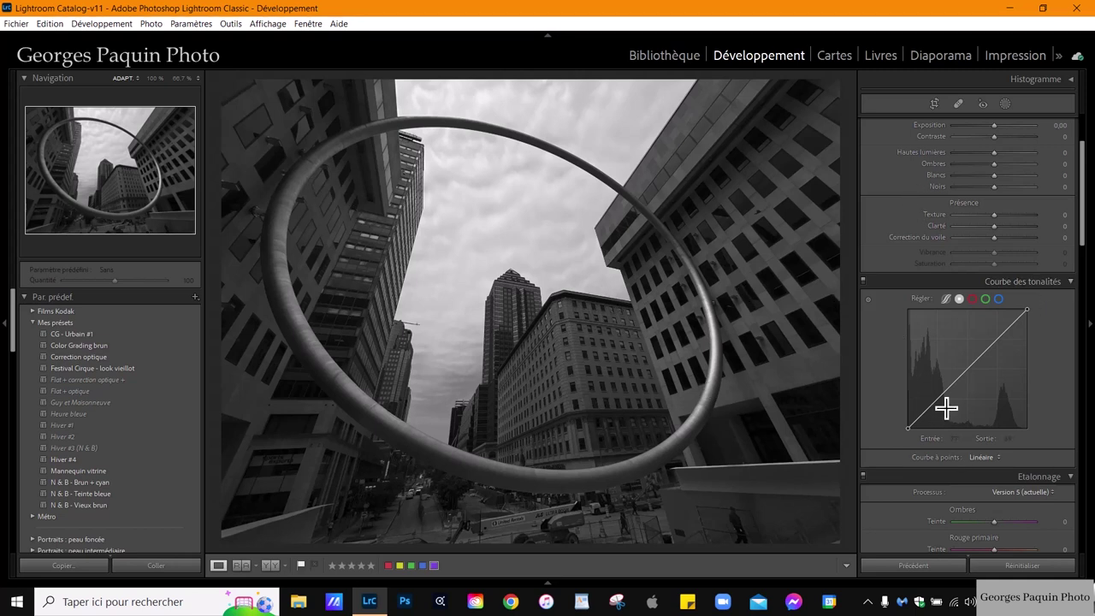
Pull the tone curve to 69/47 and set blacks −28, highlights −28, exposure +0.40, contrast +15
{"action": "left_click_drag", "start_coordinate": [945, 408], "coordinate": [940, 407]}
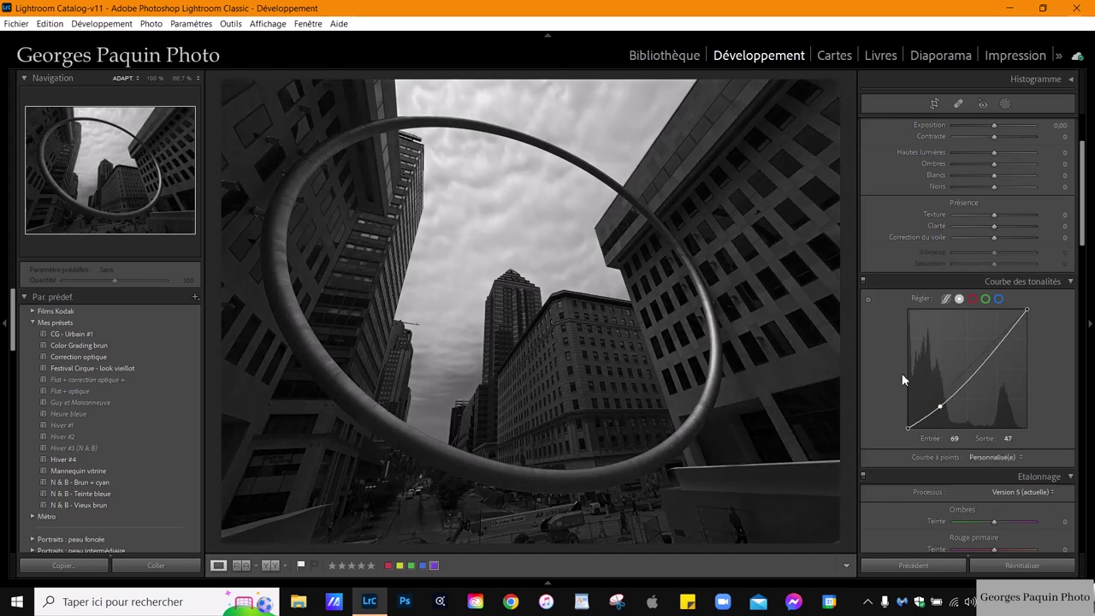
{"action": "scroll", "coordinate": [902, 373], "scroll_direction": "up", "scroll_amount": 3}
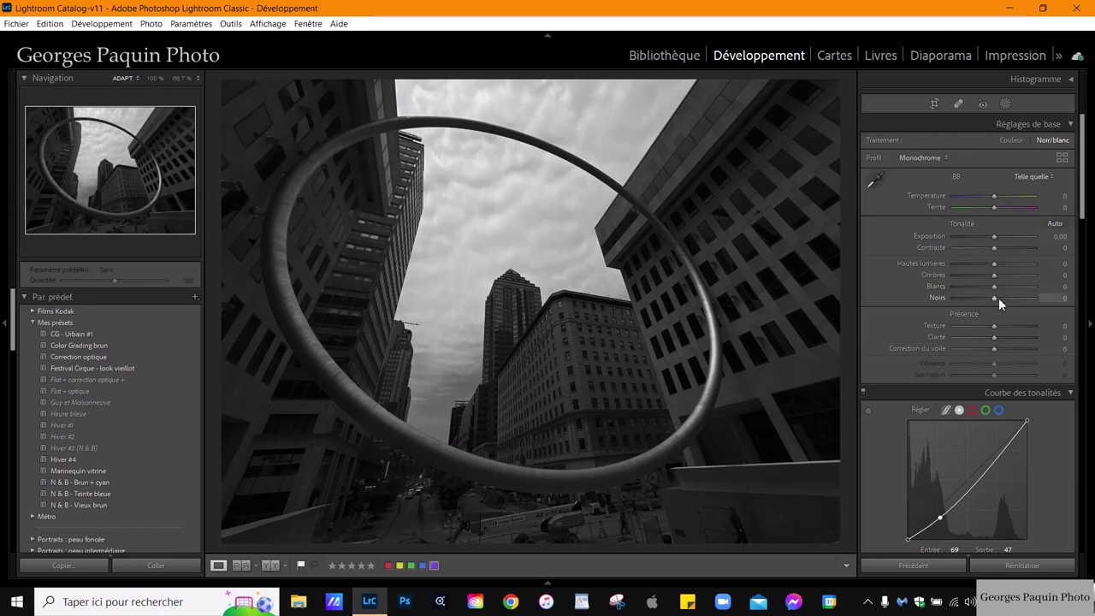
{"action": "mouse_move", "coordinate": [994, 298]}
{"action": "left_mouse_down"}
{"action": "mouse_move", "coordinate": [983, 307]}
{"action": "mouse_move", "coordinate": [984, 286]}
{"action": "mouse_move", "coordinate": [1005, 290]}
{"action": "left_mouse_up"}
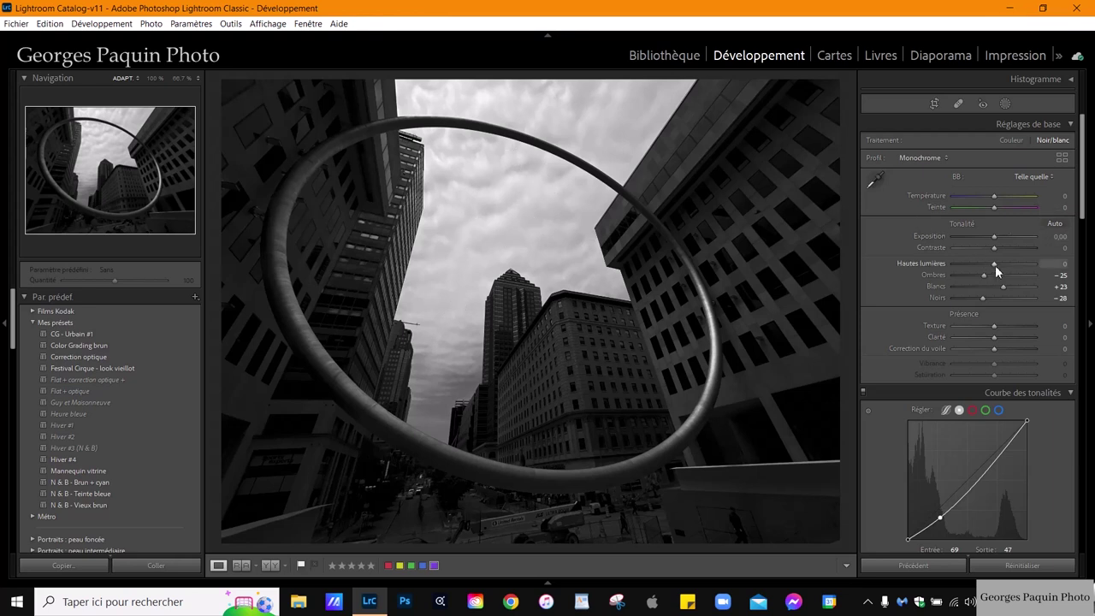
{"action": "left_click_drag", "start_coordinate": [995, 265], "coordinate": [984, 278]}
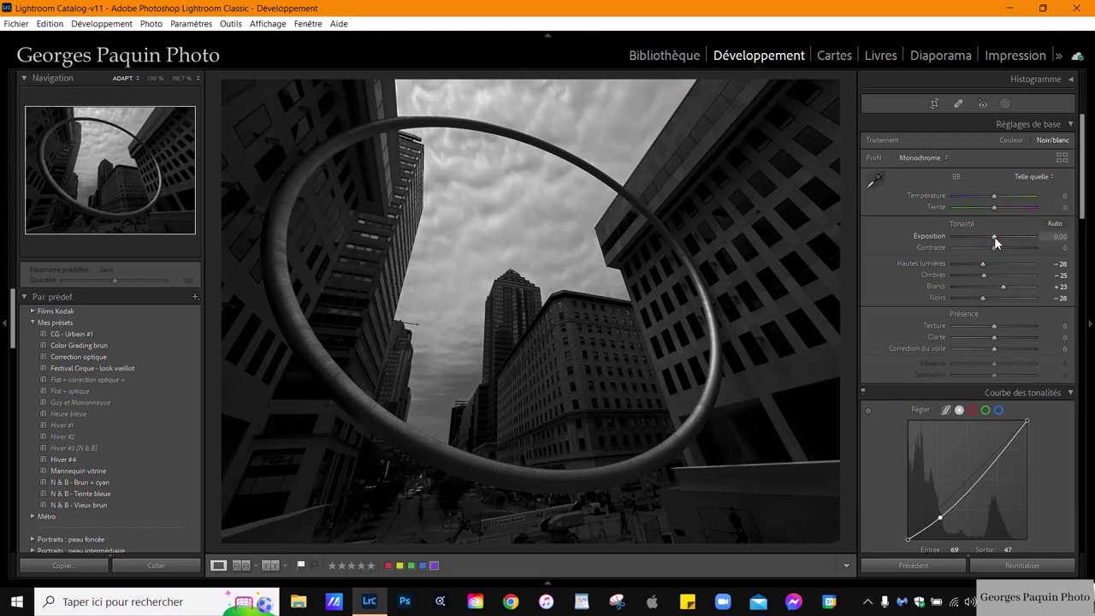
{"action": "left_click_drag", "start_coordinate": [994, 238], "coordinate": [995, 238]}
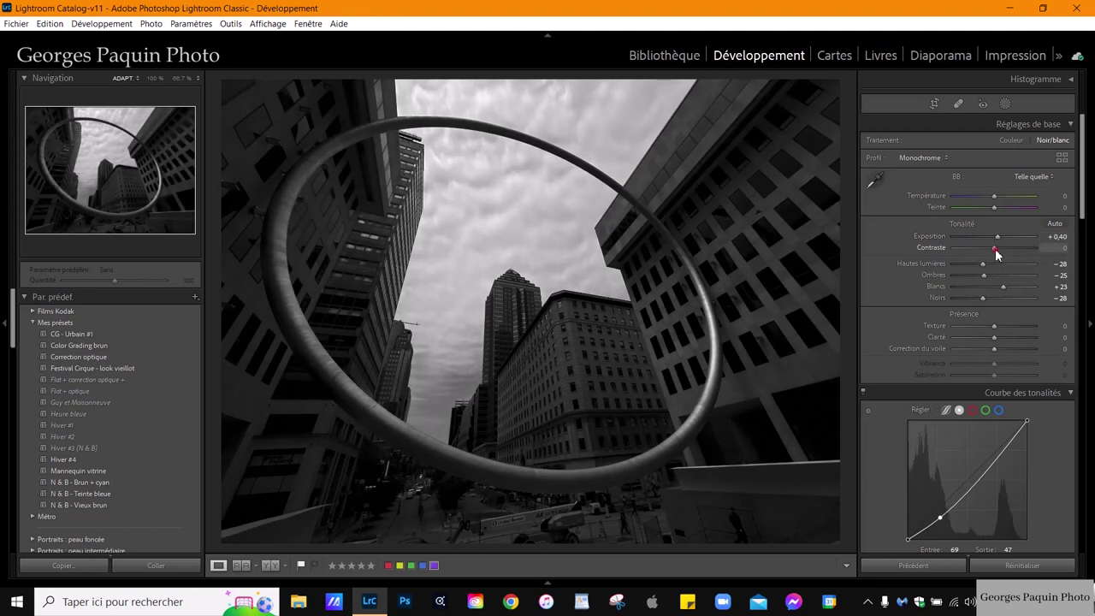
{"action": "left_click_drag", "start_coordinate": [995, 249], "coordinate": [999, 248]}
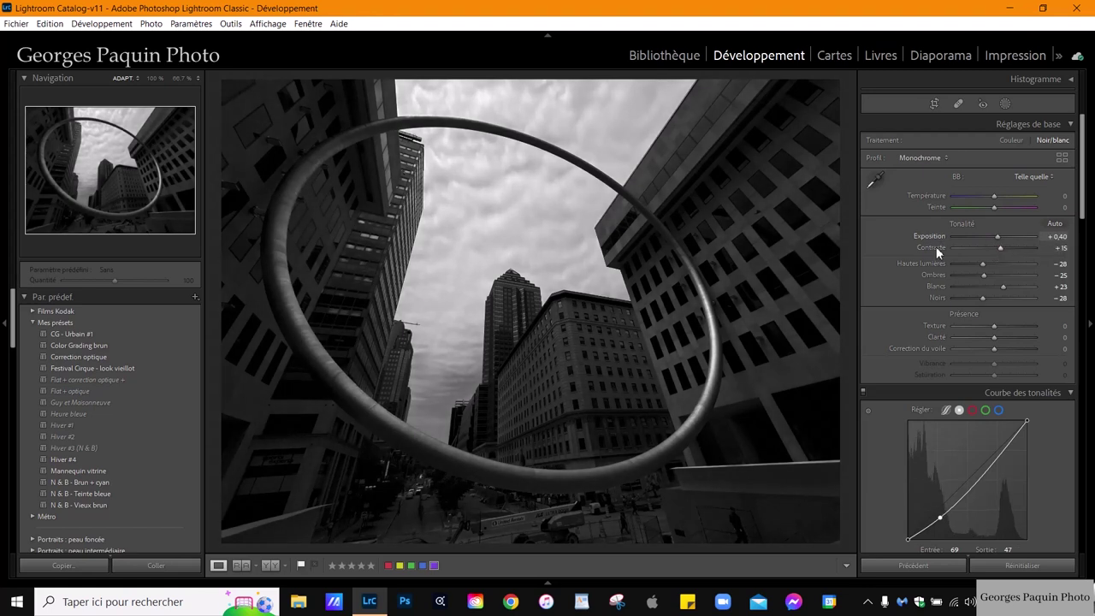
{"action": "scroll", "coordinate": [887, 300], "scroll_direction": "down", "scroll_amount": 3}
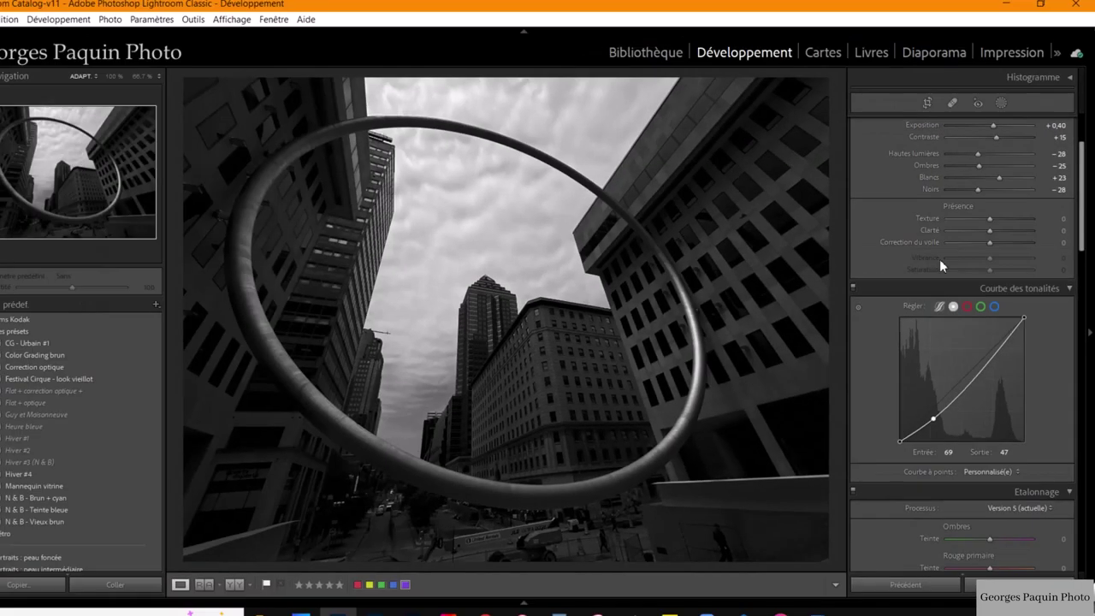
Set texture +10 and clarity +19, then nudge shadows to −10 and blacks to −23
{"action": "scroll", "coordinate": [939, 259], "scroll_direction": "up", "scroll_amount": 3}
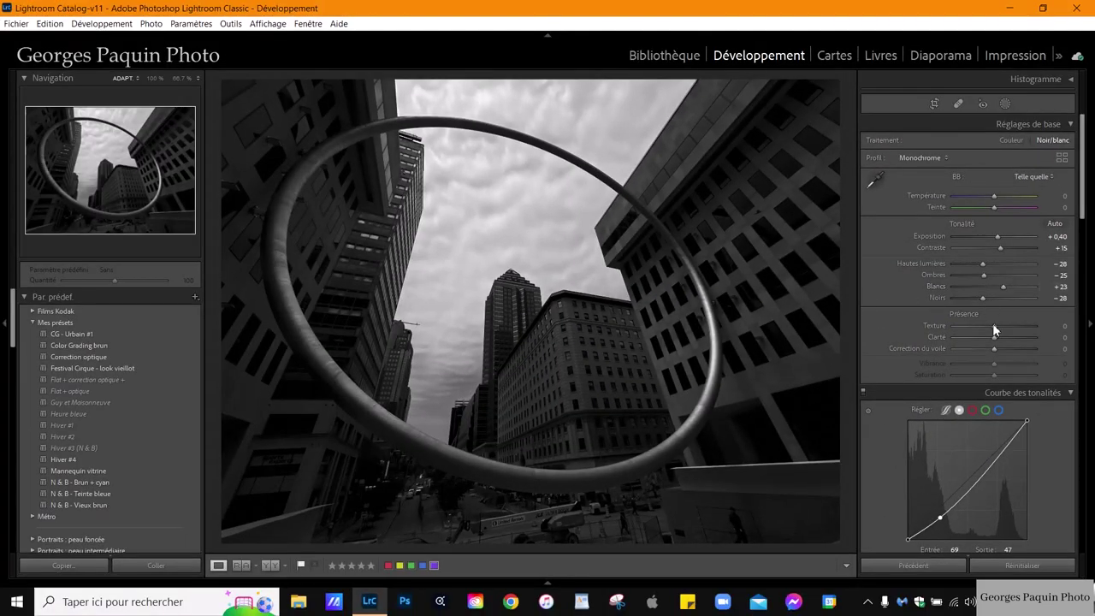
{"action": "scroll", "coordinate": [994, 338], "scroll_direction": "up", "scroll_amount": 4}
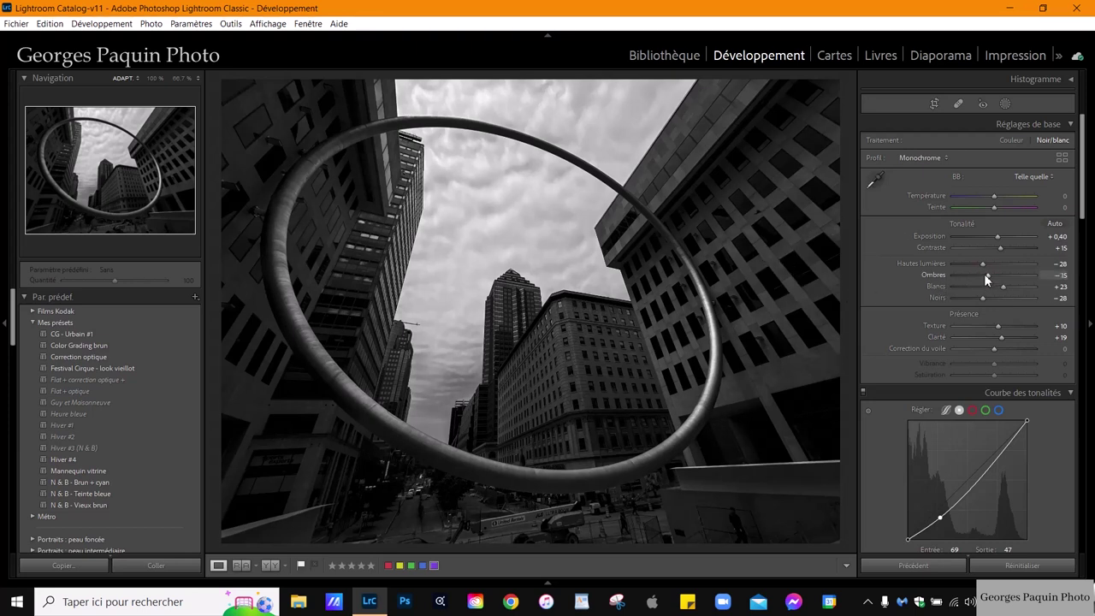
{"action": "key", "text": "Down"}
{"action": "key", "text": "Down"}
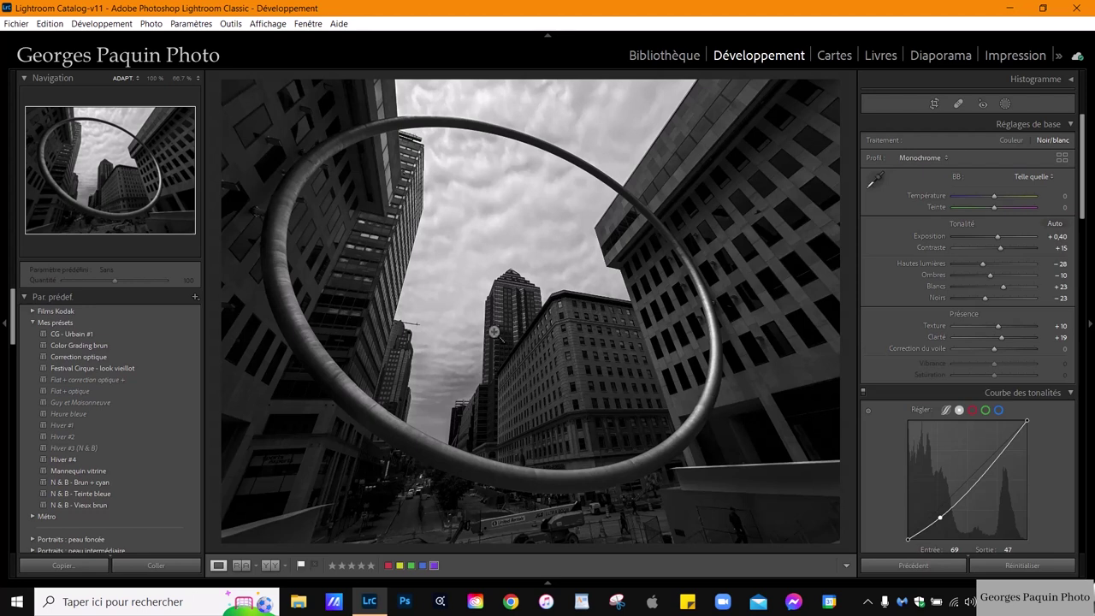
Zoom to 100% on the ring sculpture's upper-left section
{"action": "left_click", "coordinate": [273, 240]}
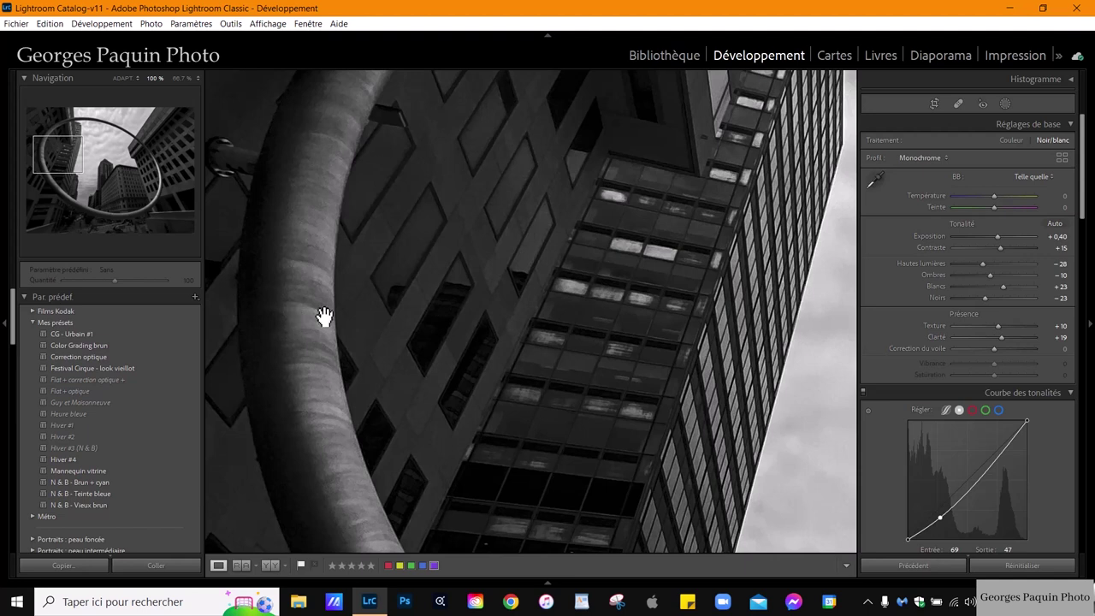
Paint a brush mask along the ring with whites 80, highlights 51, contrast 15, clarity 7
{"action": "left_click", "coordinate": [1005, 105]}
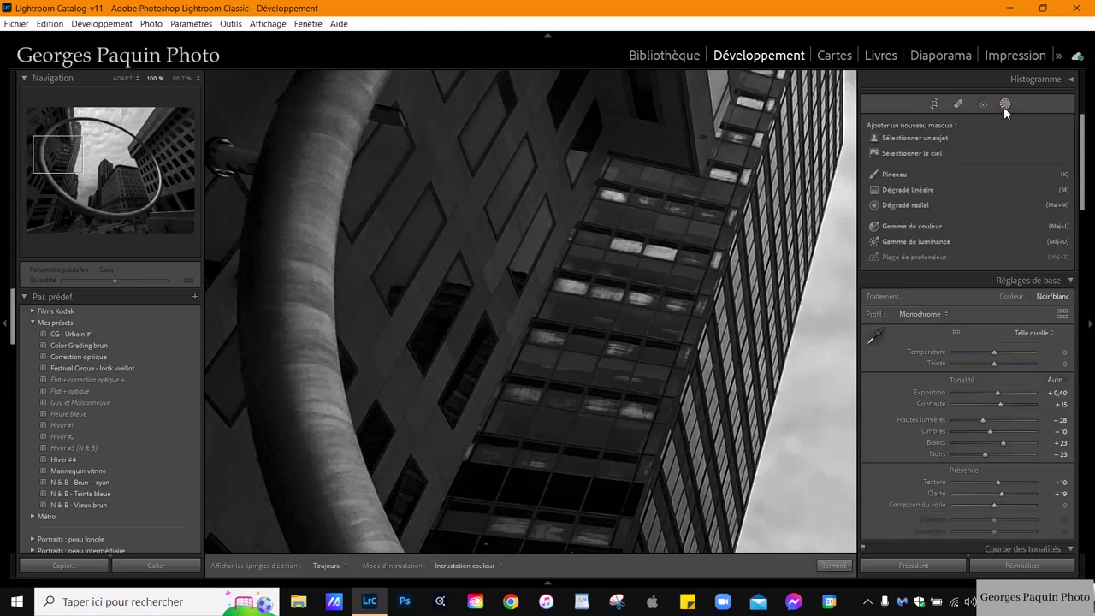
{"action": "left_click", "coordinate": [898, 174]}
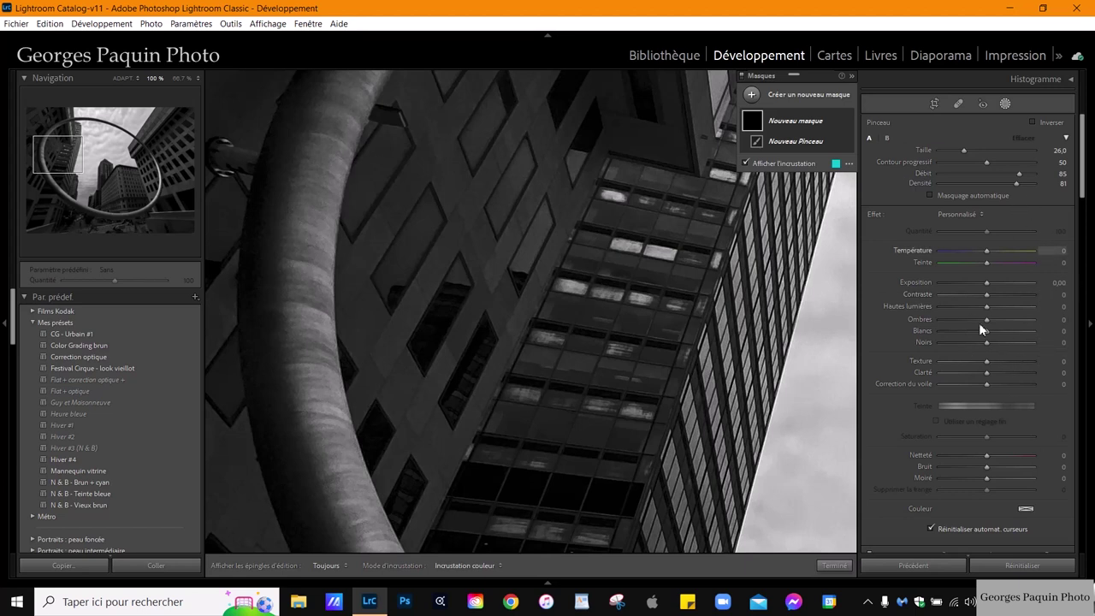
{"action": "left_click_drag", "start_coordinate": [987, 336], "coordinate": [995, 339]}
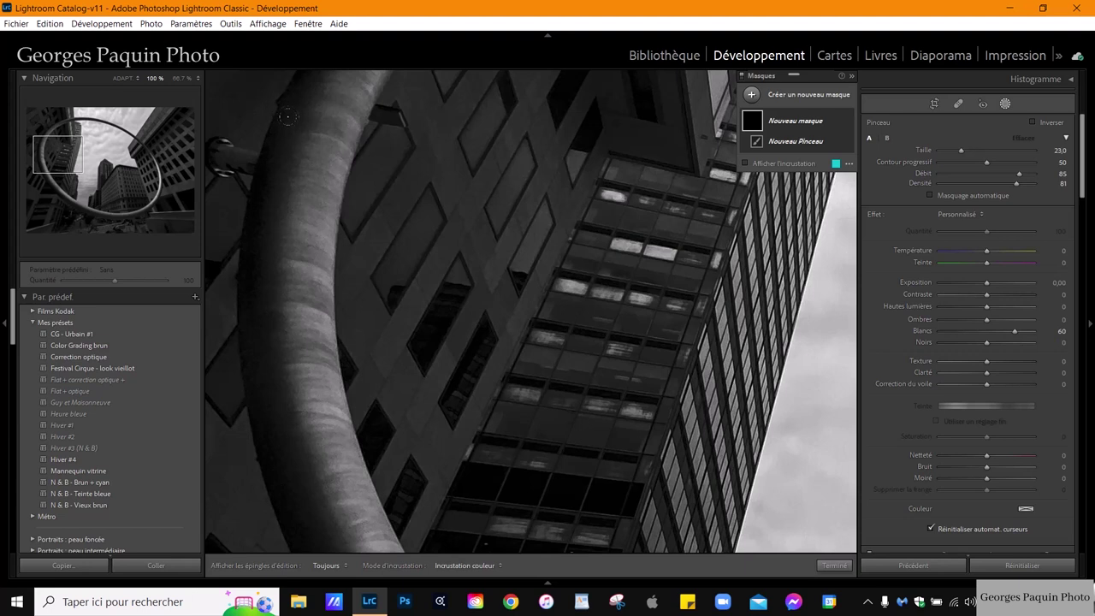
{"action": "key", "text": "h"}
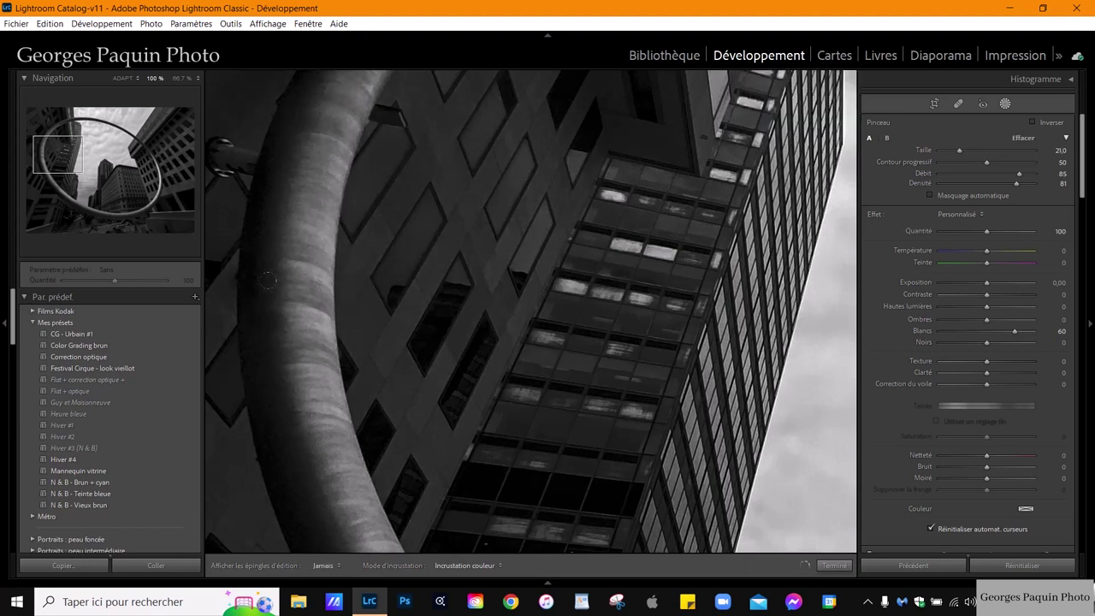
{"action": "left_click_drag", "start_coordinate": [268, 280], "coordinate": [331, 490]}
{"action": "key", "text": "h"}
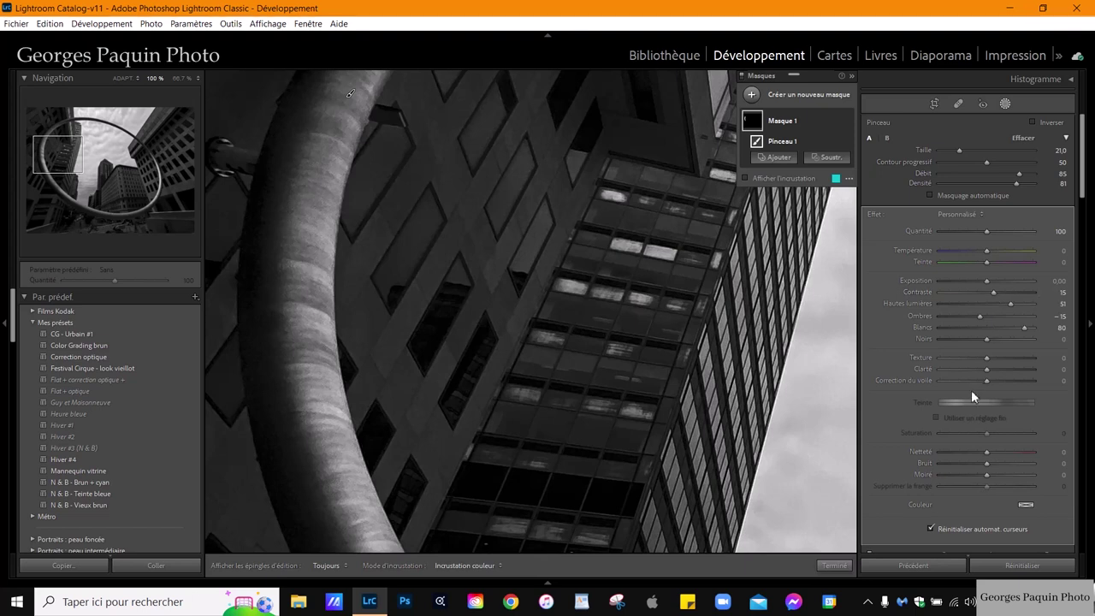
{"action": "left_click_drag", "start_coordinate": [987, 373], "coordinate": [990, 373]}
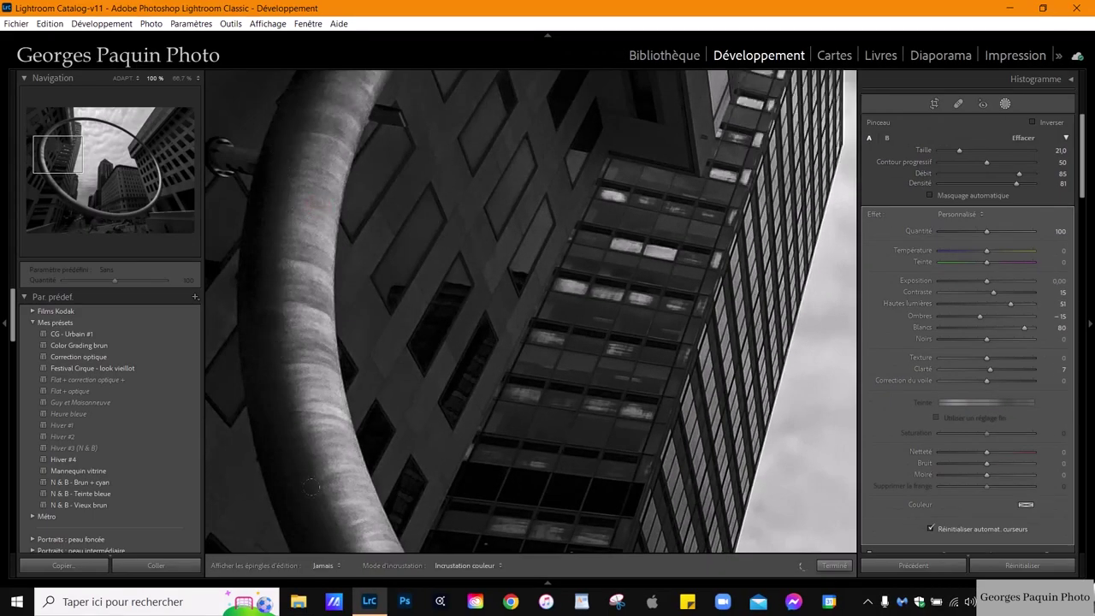
At 100% zoom, brush brightening along the ring's upper-left, left and lower sections
{"action": "key", "text": "h"}
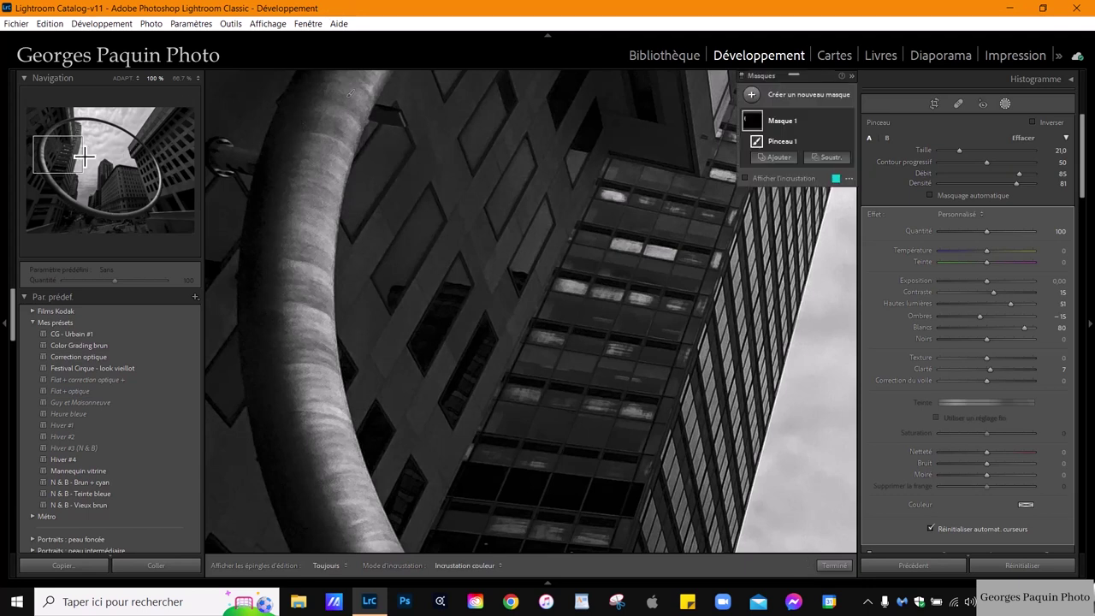
{"action": "left_click", "coordinate": [68, 144]}
{"action": "left_click_drag", "start_coordinate": [67, 143], "coordinate": [54, 140]}
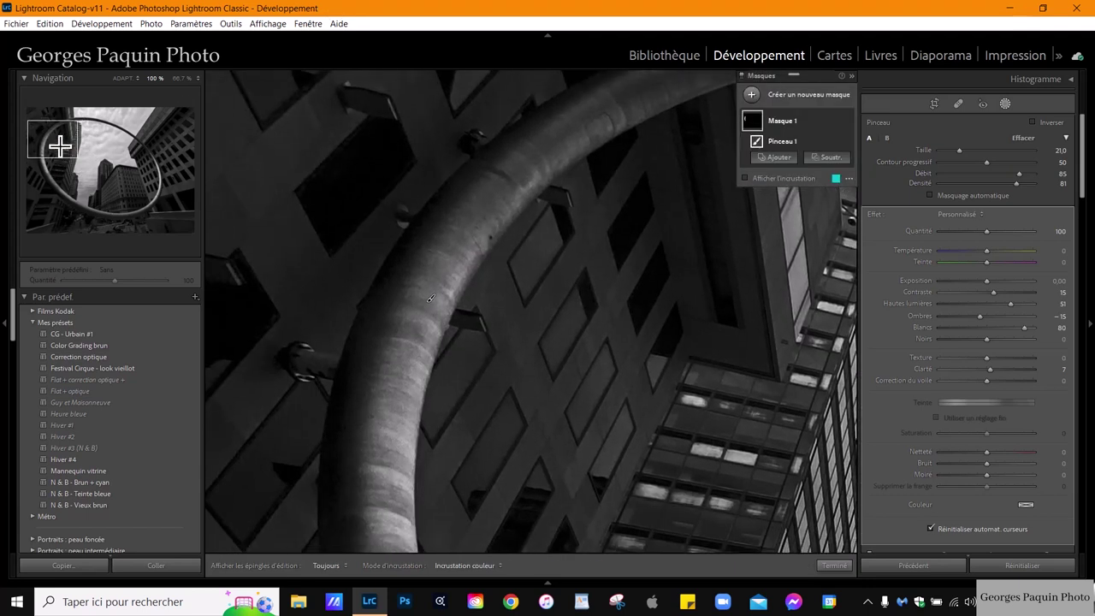
{"action": "key", "text": "h"}
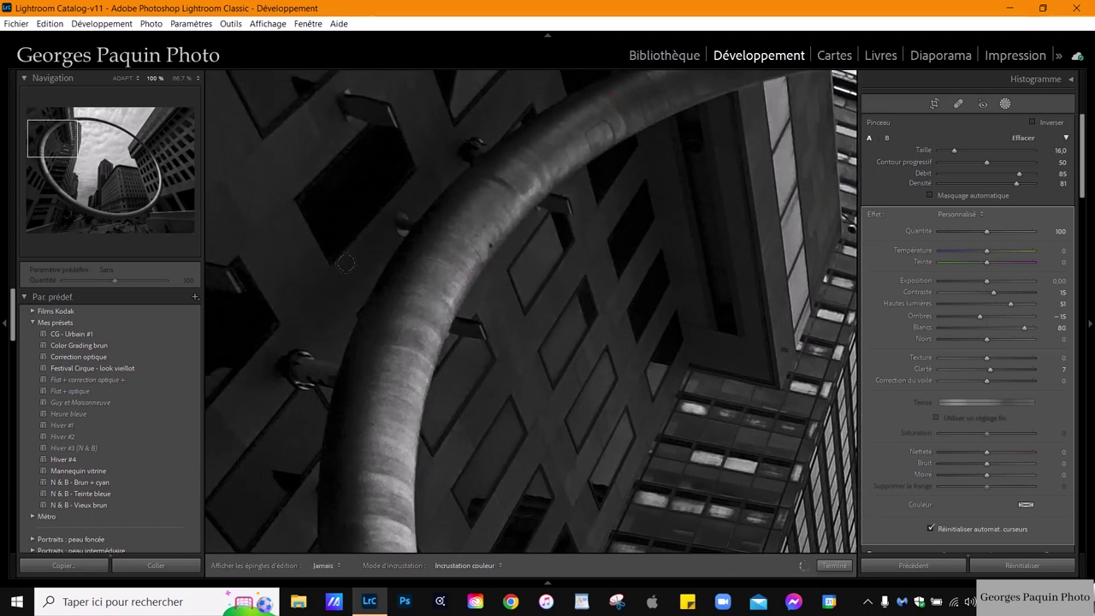
{"action": "key", "text": "h"}
{"action": "left_click_drag", "start_coordinate": [594, 146], "coordinate": [357, 261]}
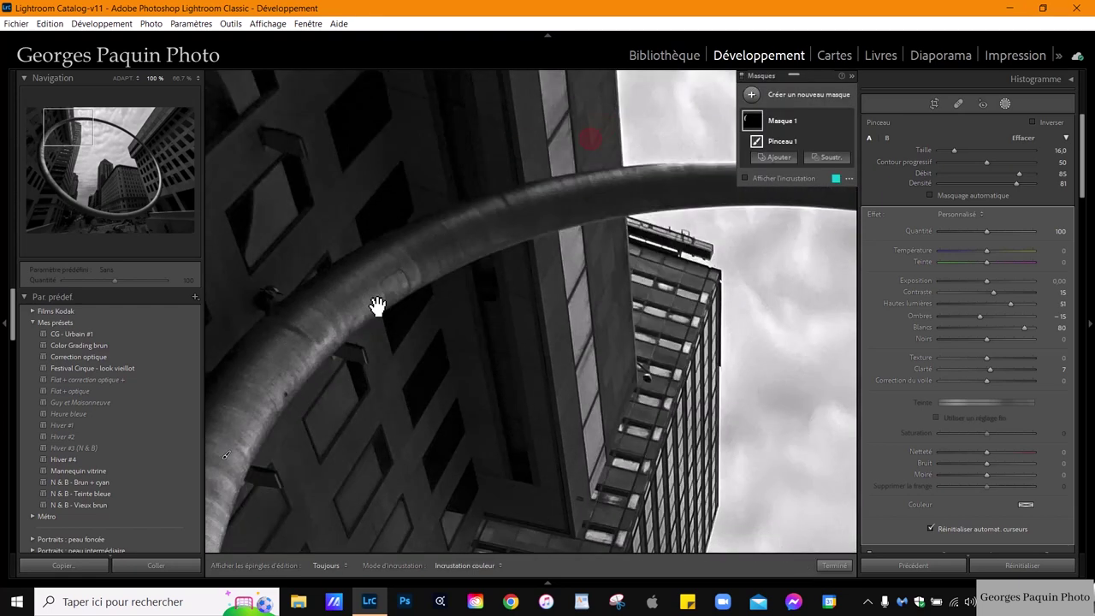
{"action": "key", "text": "h"}
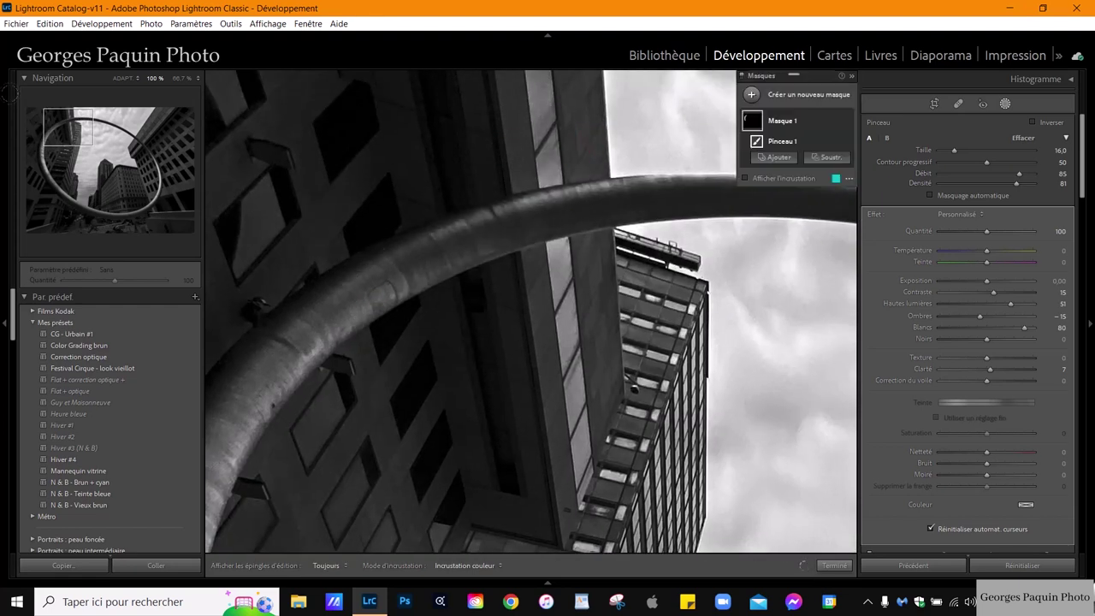
{"action": "left_click_drag", "start_coordinate": [84, 146], "coordinate": [66, 181]}
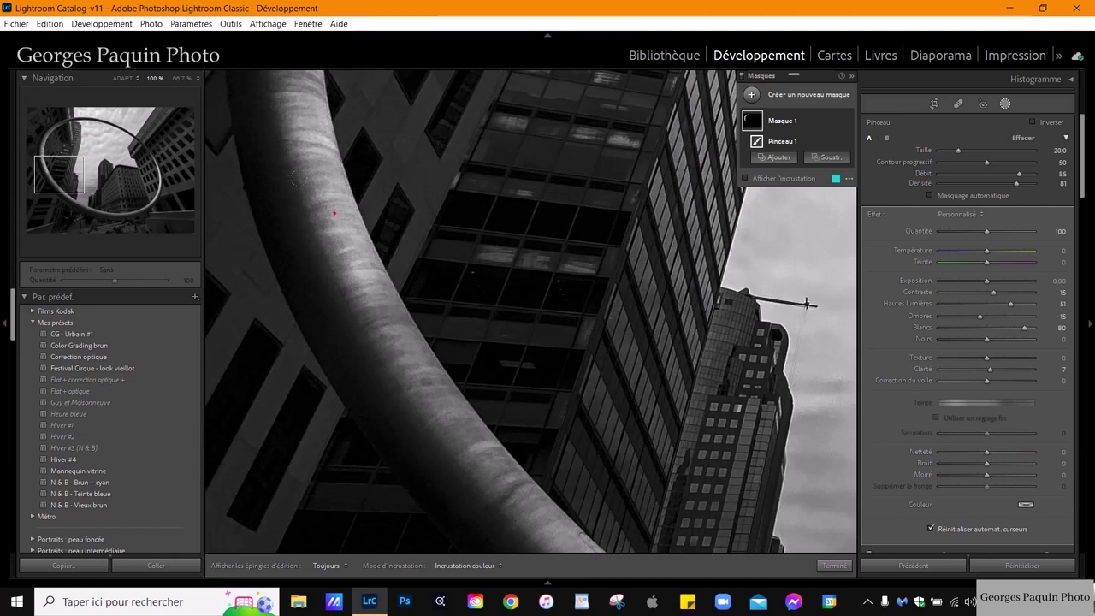
{"action": "key", "text": "h"}
{"action": "key", "text": "h"}
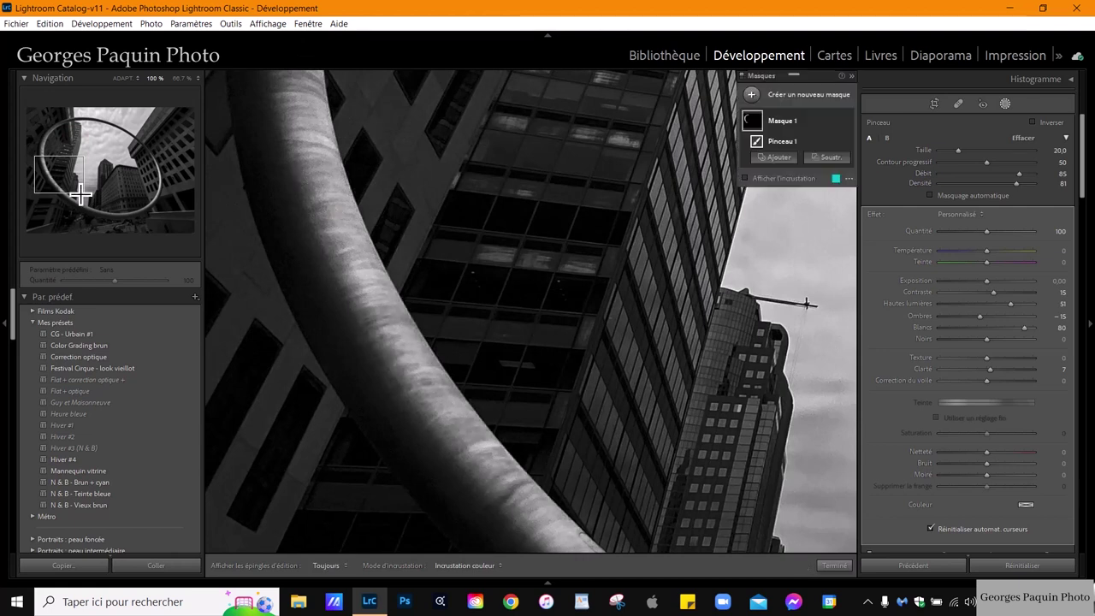
{"action": "left_click_drag", "start_coordinate": [81, 185], "coordinate": [74, 195]}
{"action": "left_click_drag", "start_coordinate": [453, 319], "coordinate": [825, 523]}
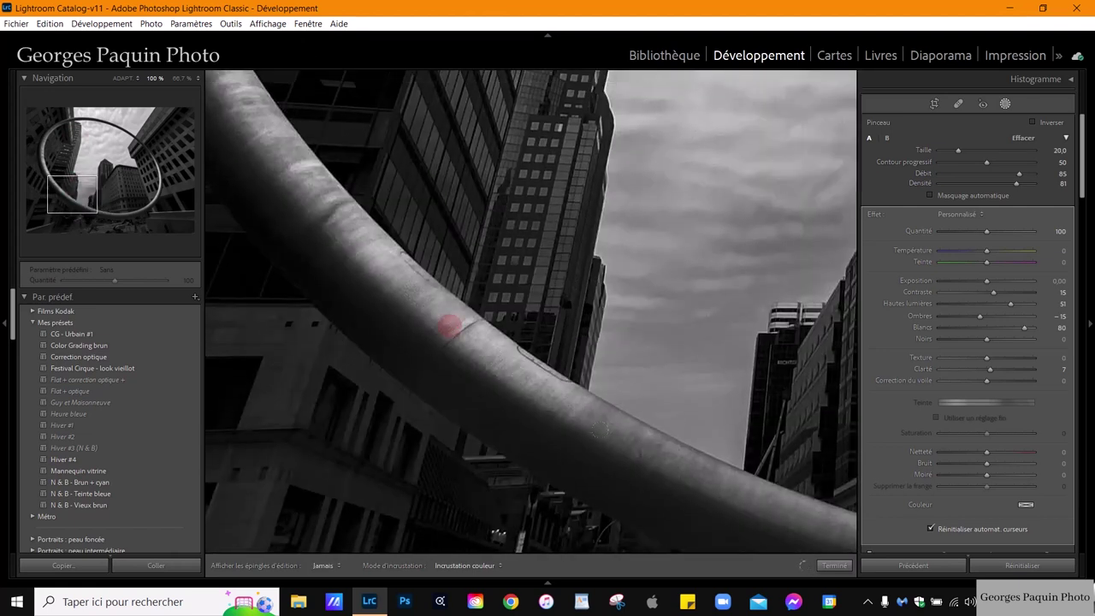
Continue brightening the ring's bottom, right side and top, slightly shrinking the brush
{"action": "left_click_drag", "start_coordinate": [80, 209], "coordinate": [102, 225]}
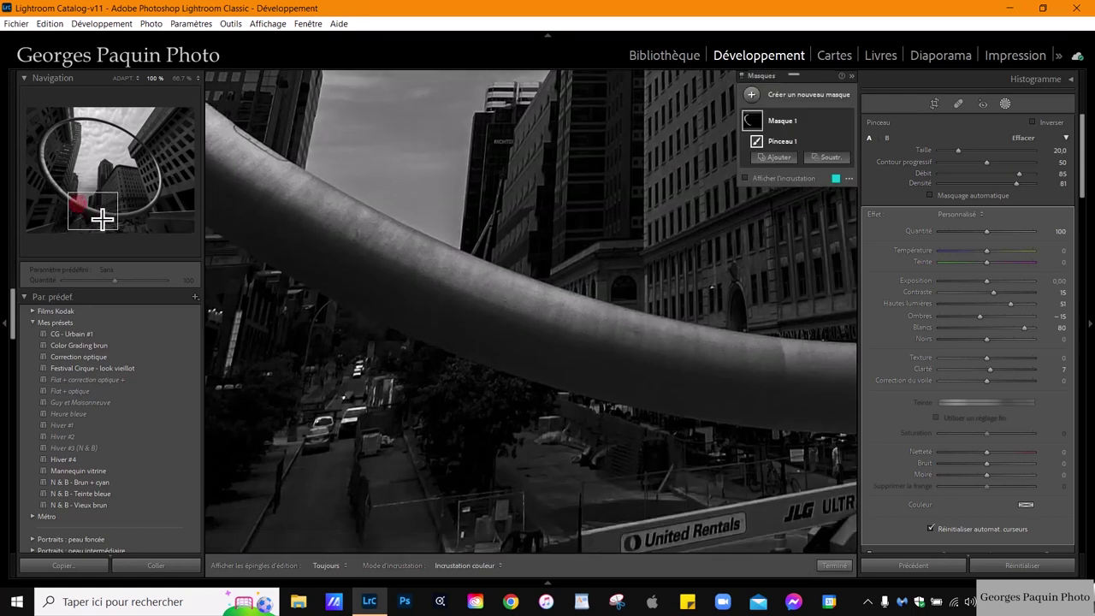
{"action": "key", "text": "h"}
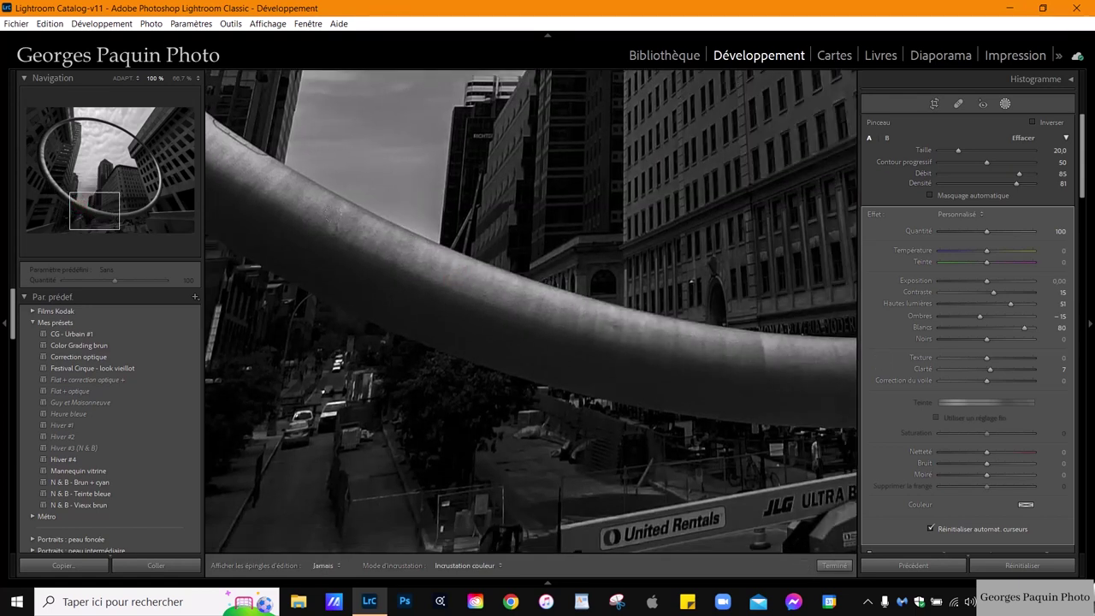
{"action": "key", "text": "h"}
{"action": "left_click_drag", "start_coordinate": [97, 215], "coordinate": [137, 219]}
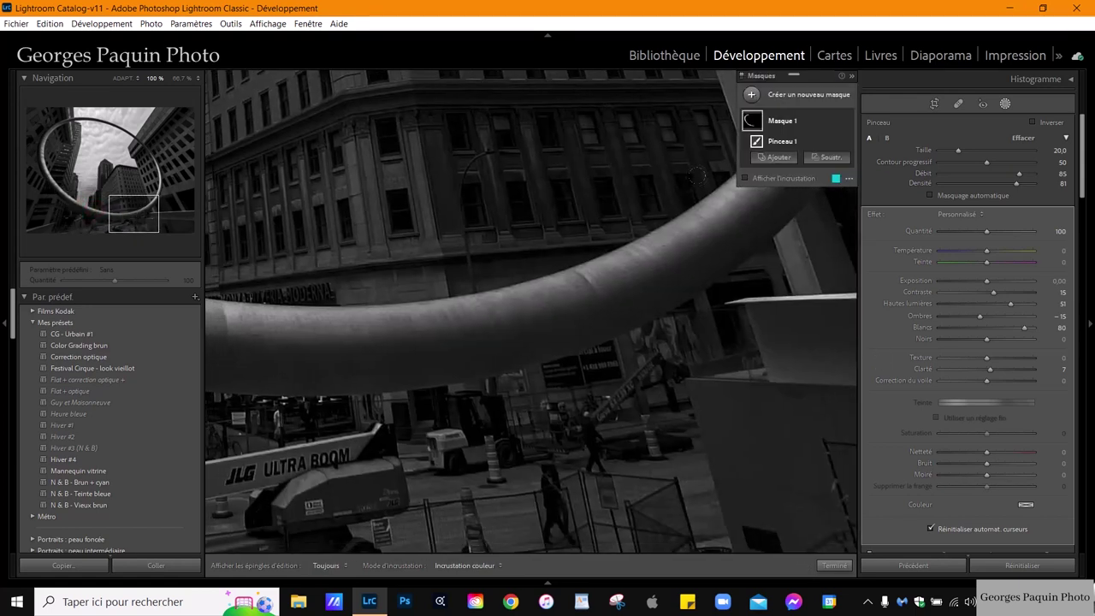
{"action": "key", "text": "h"}
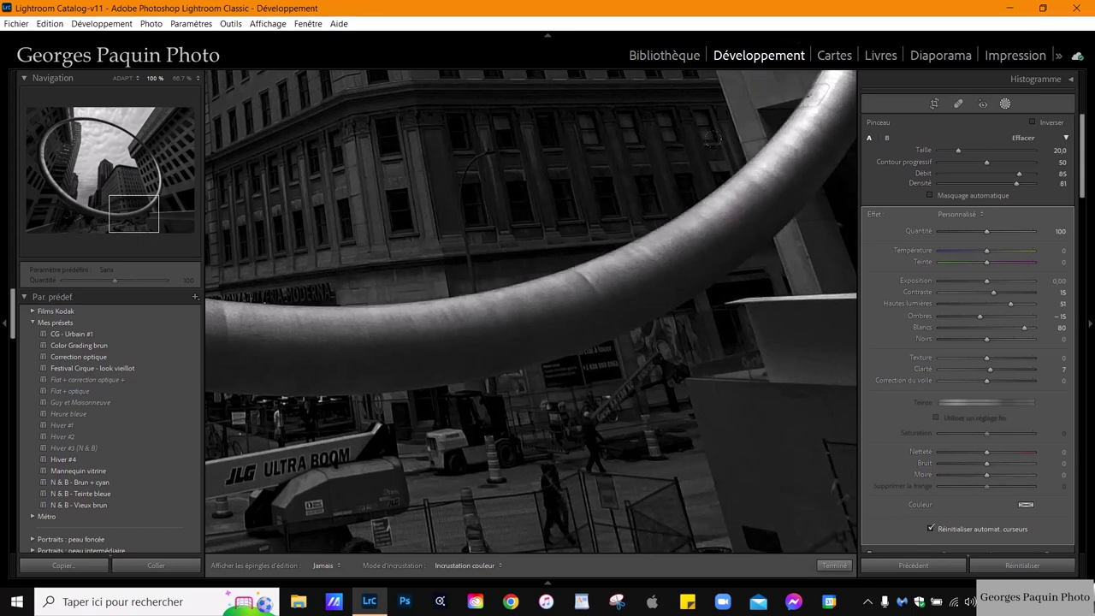
{"action": "key", "text": "h"}
{"action": "mouse_move", "coordinate": [623, 220]}
{"action": "left_mouse_down"}
{"action": "mouse_move", "coordinate": [418, 403]}
{"action": "mouse_move", "coordinate": [345, 490]}
{"action": "left_mouse_up"}
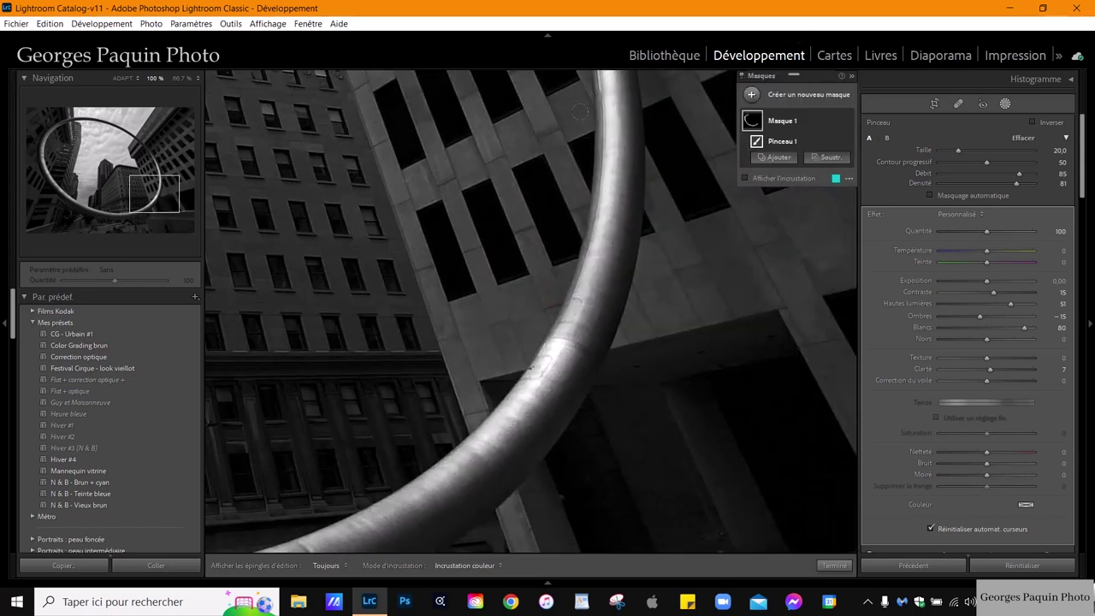
{"action": "mouse_move", "coordinate": [612, 111]}
{"action": "left_mouse_down"}
{"action": "mouse_move", "coordinate": [621, 180]}
{"action": "mouse_move", "coordinate": [563, 368]}
{"action": "mouse_move", "coordinate": [628, 109]}
{"action": "left_mouse_up"}
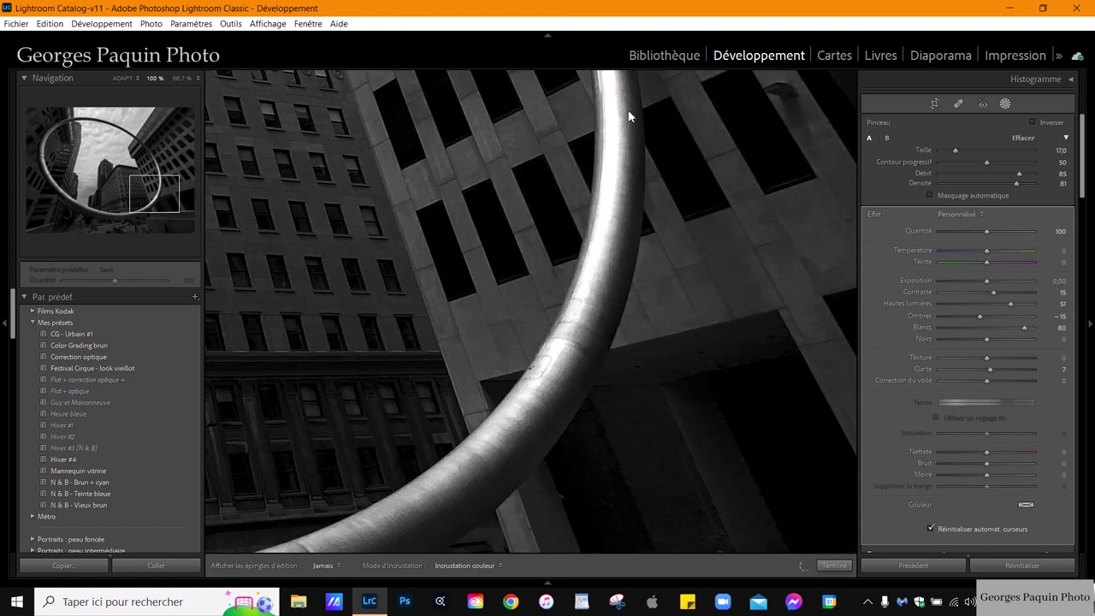
{"action": "left_click_drag", "start_coordinate": [152, 191], "coordinate": [140, 171]}
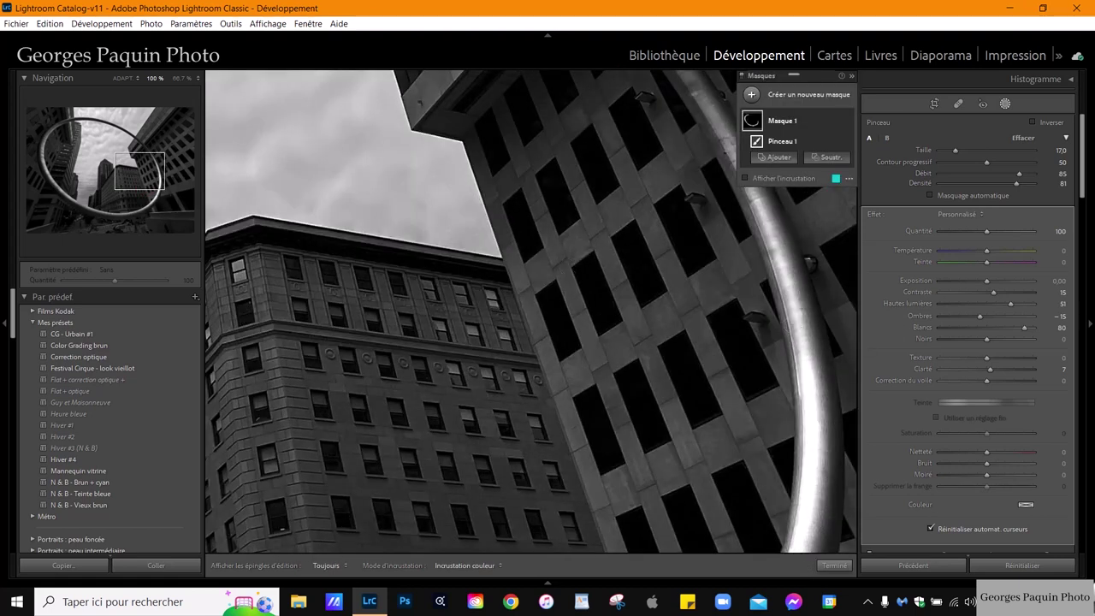
{"action": "key", "text": "h"}
{"action": "key", "text": "h"}
{"action": "left_click_drag", "start_coordinate": [732, 266], "coordinate": [564, 464]}
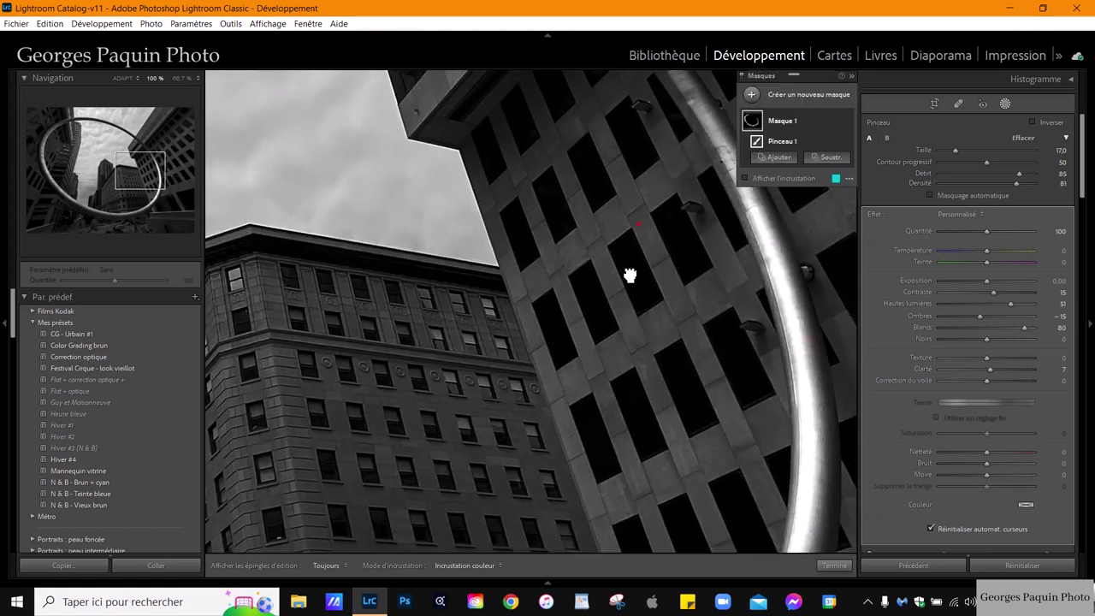
{"action": "key", "text": "bracketleft"}
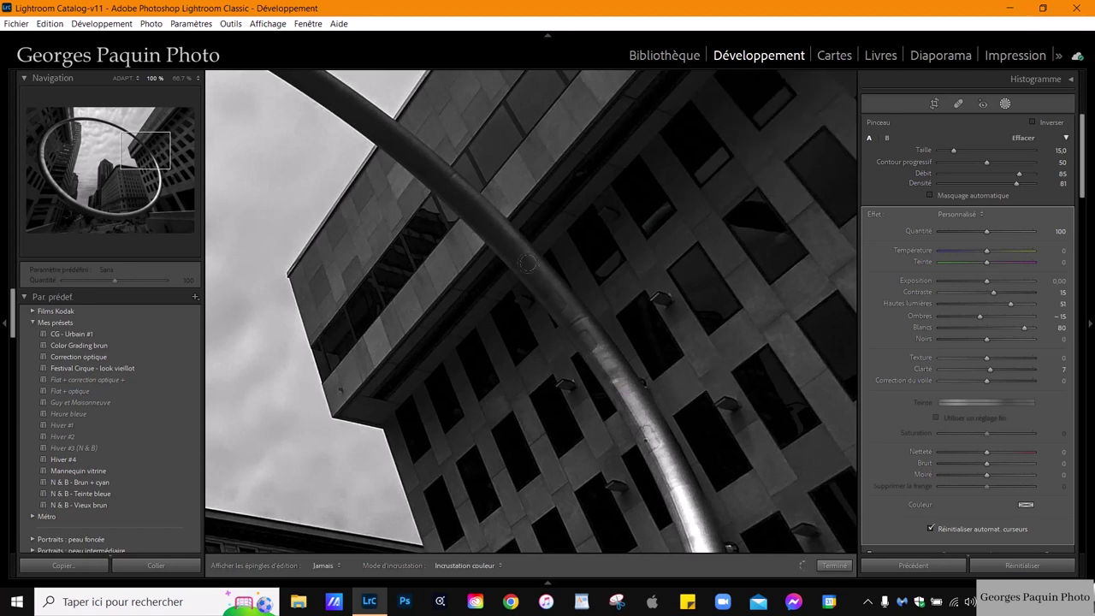
{"action": "key", "text": "h"}
{"action": "left_click_drag", "start_coordinate": [410, 240], "coordinate": [739, 403]}
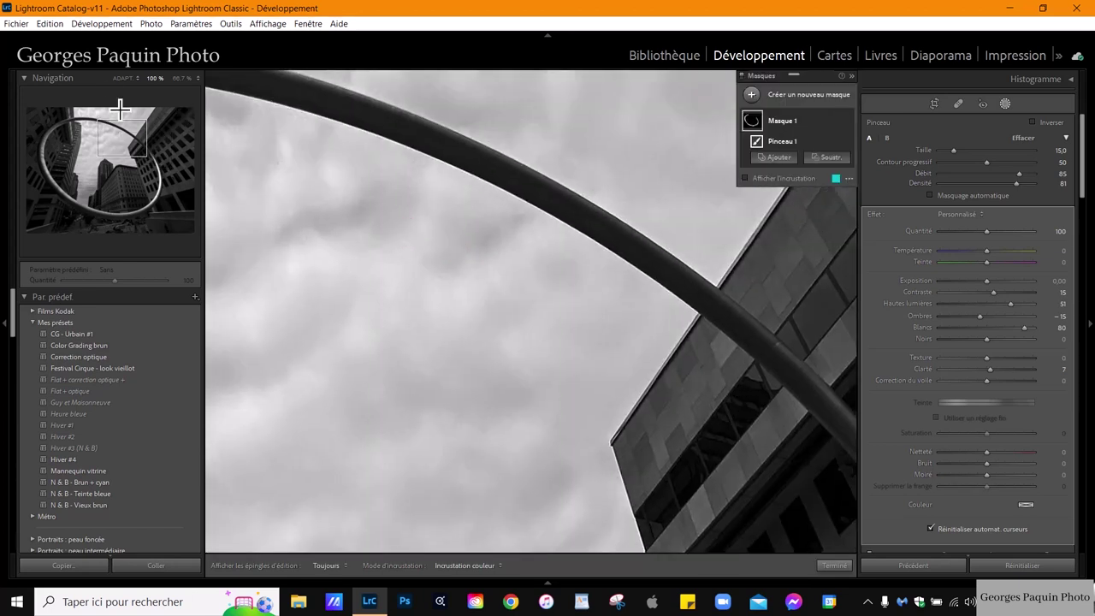
Fit the whole photo, compare the brush mask off and on, and close masking
{"action": "left_click", "coordinate": [121, 77]}
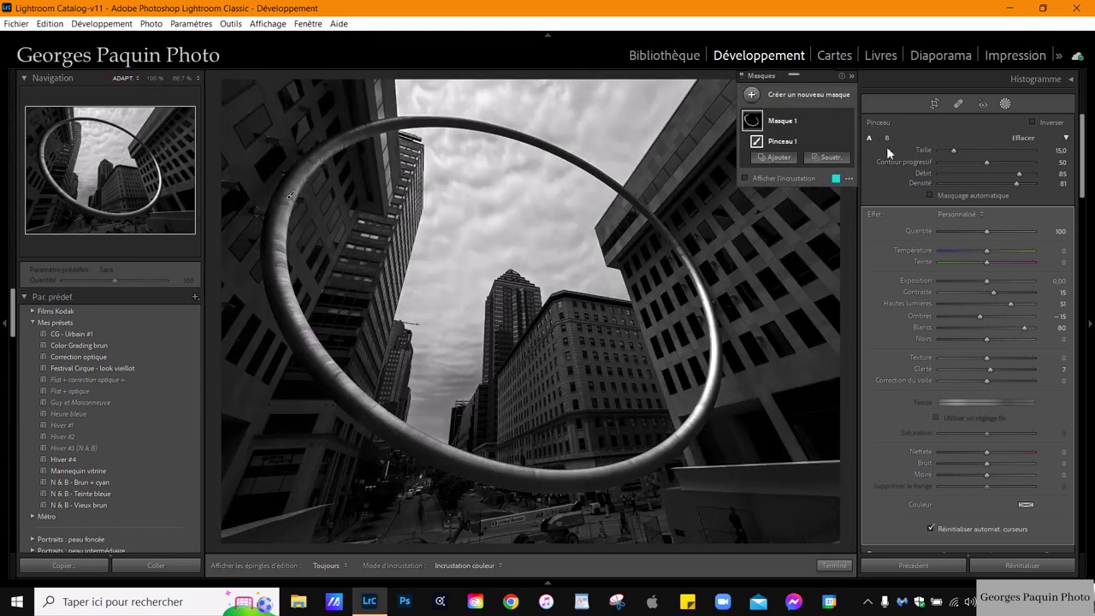
{"action": "left_click", "coordinate": [846, 122]}
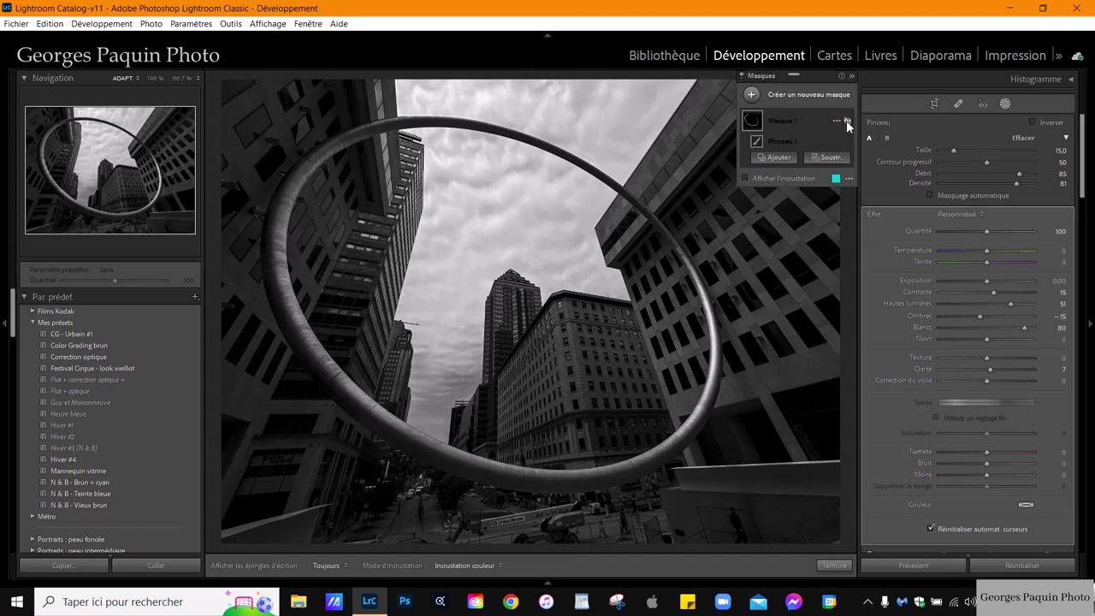
{"action": "left_click", "coordinate": [846, 120]}
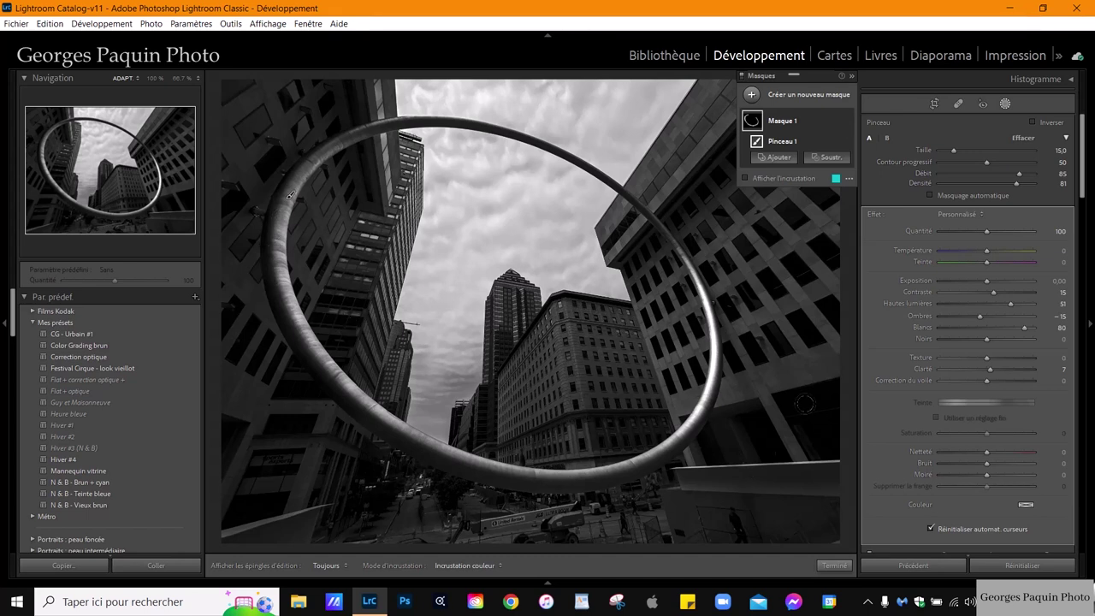
{"action": "left_click", "coordinate": [834, 566]}
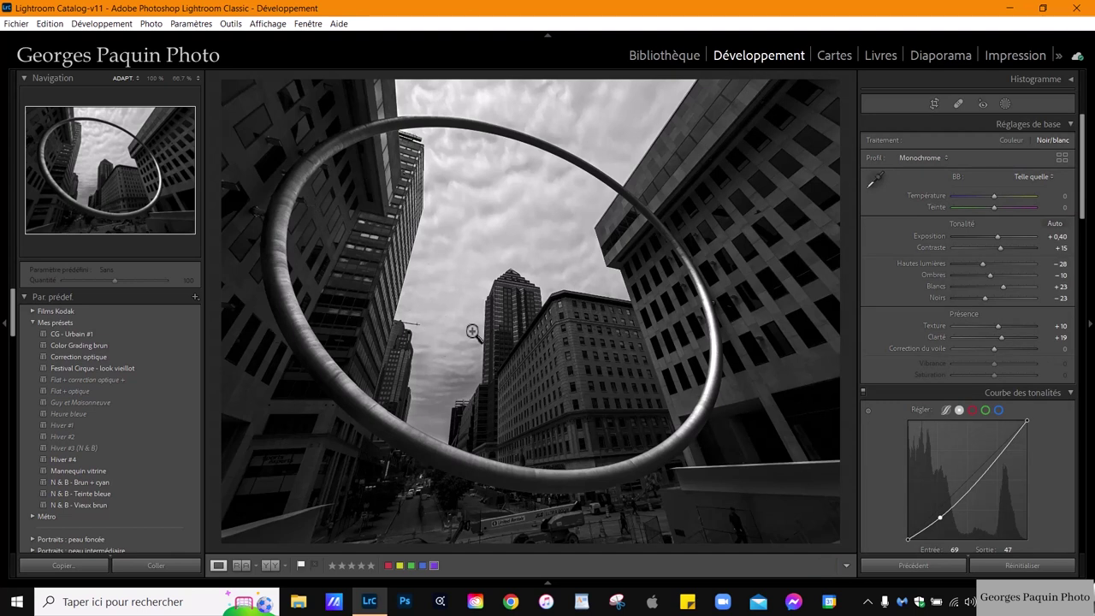
Draw a new radial gradient mask and invert it to affect the area outside
{"action": "key", "text": "ctrl+minus"}
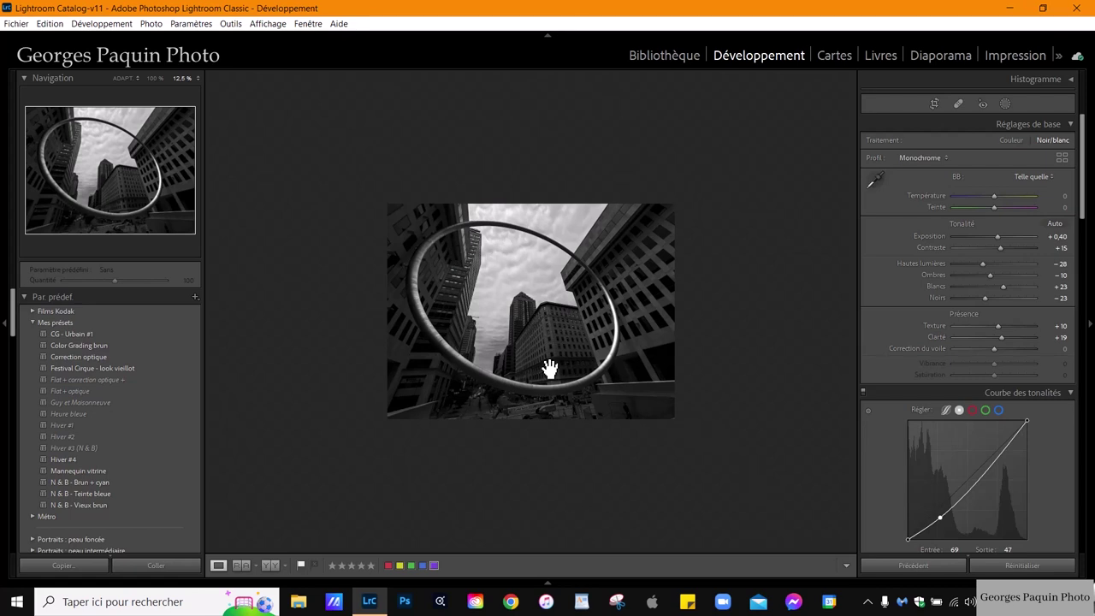
{"action": "left_click", "coordinate": [1005, 105]}
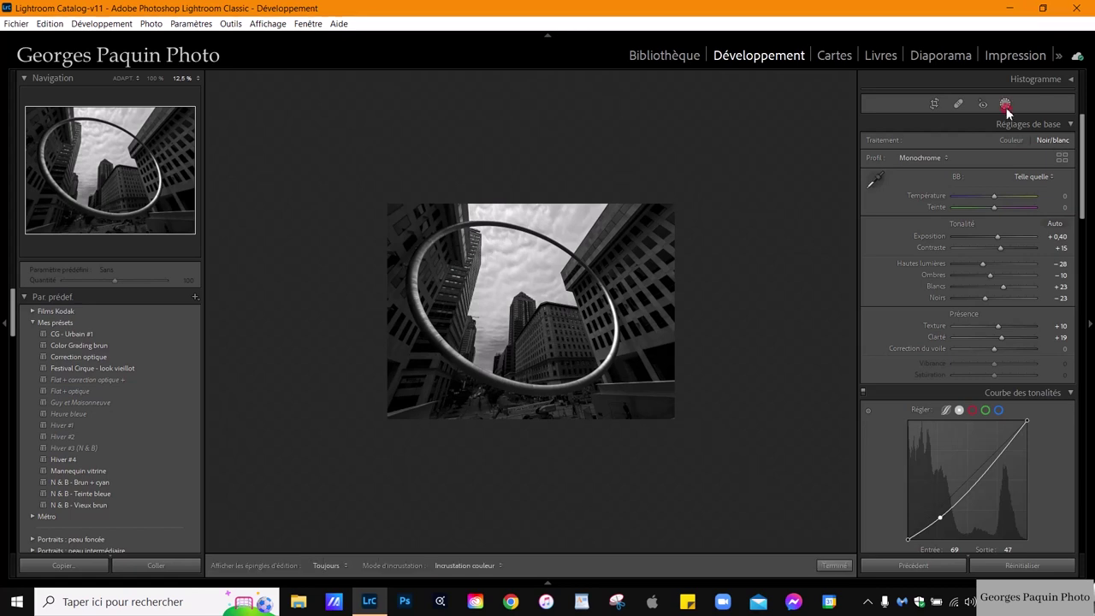
{"action": "left_click", "coordinate": [752, 96]}
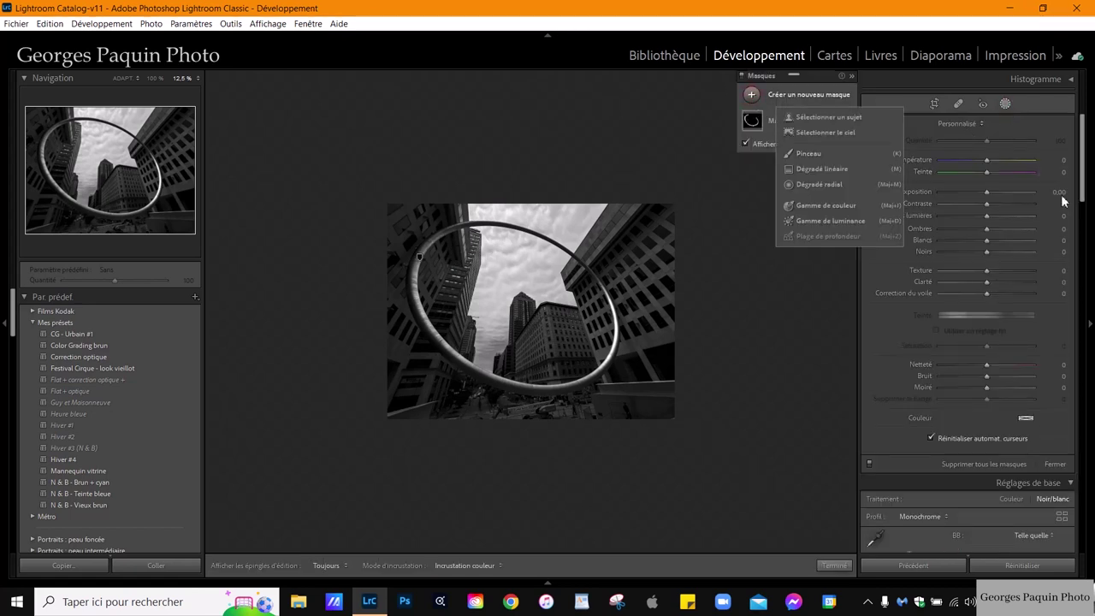
{"action": "left_click", "coordinate": [835, 184]}
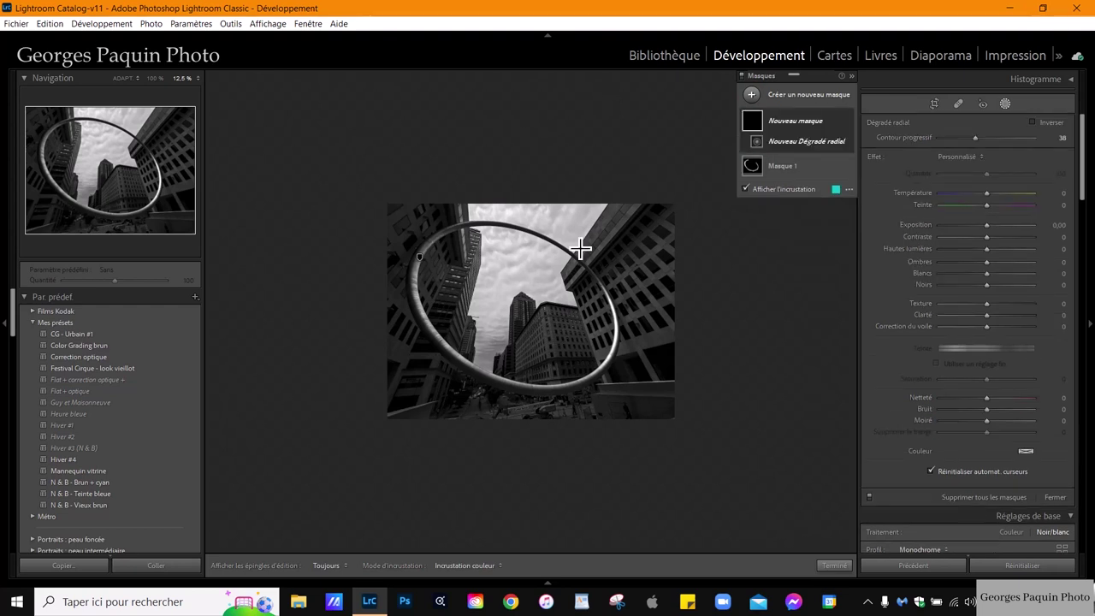
{"action": "left_click_drag", "start_coordinate": [468, 257], "coordinate": [553, 392]}
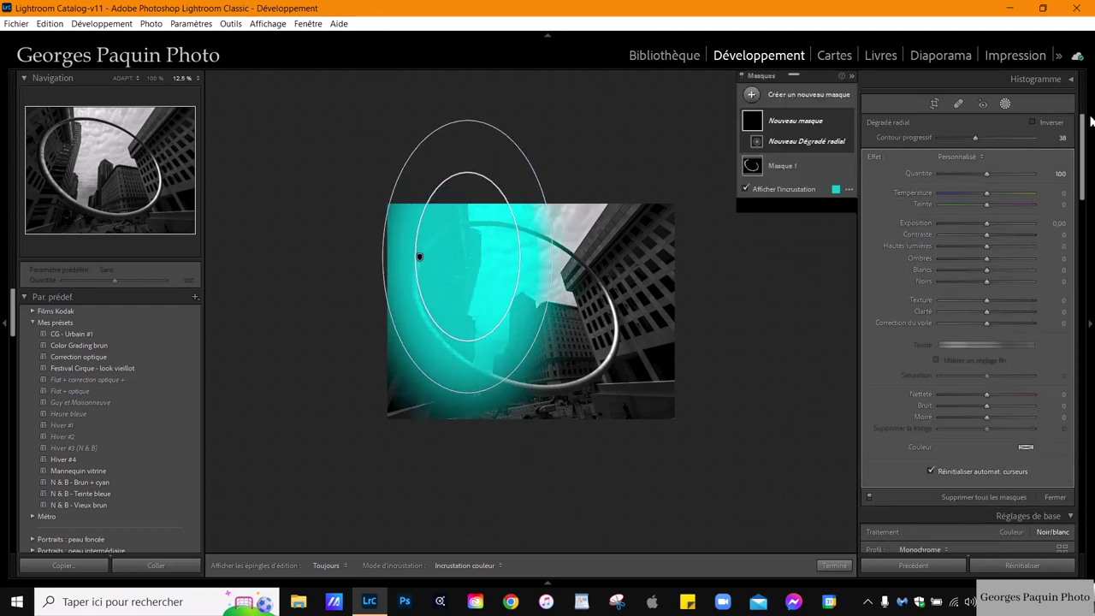
{"action": "left_click", "coordinate": [1048, 125]}
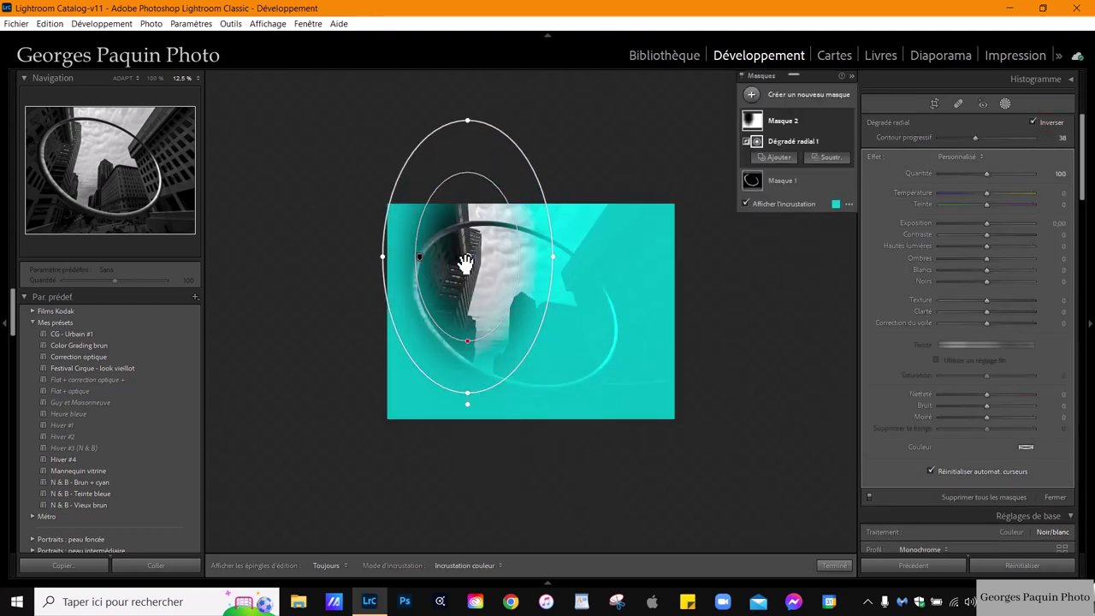
Move, tilt and enlarge the ellipse around the ring, with feather reduced to 20
{"action": "left_click_drag", "start_coordinate": [470, 270], "coordinate": [493, 304]}
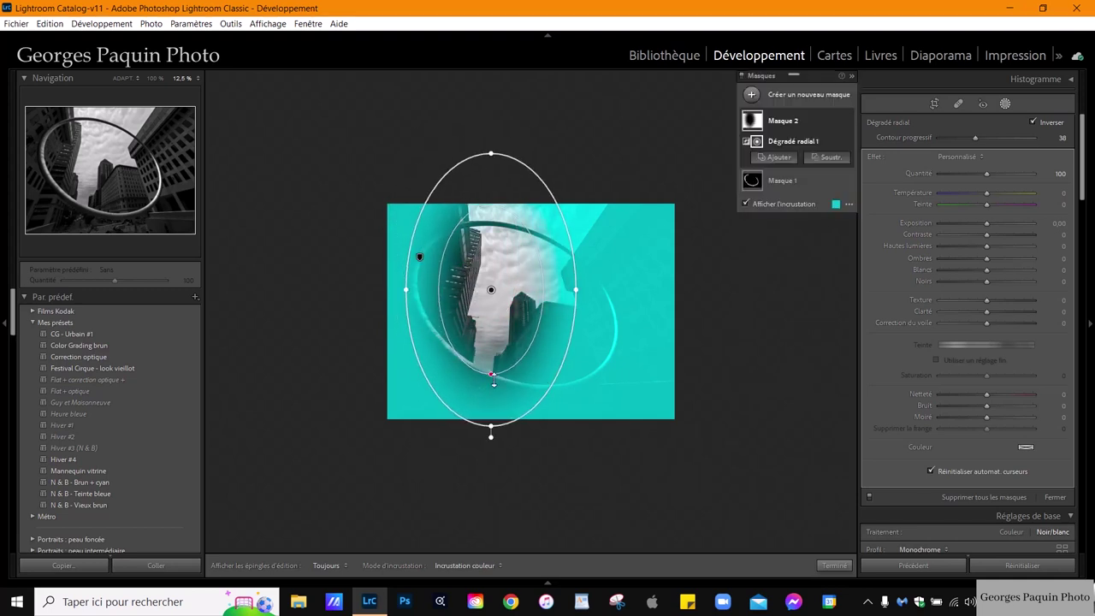
{"action": "left_click_drag", "start_coordinate": [492, 376], "coordinate": [491, 398]}
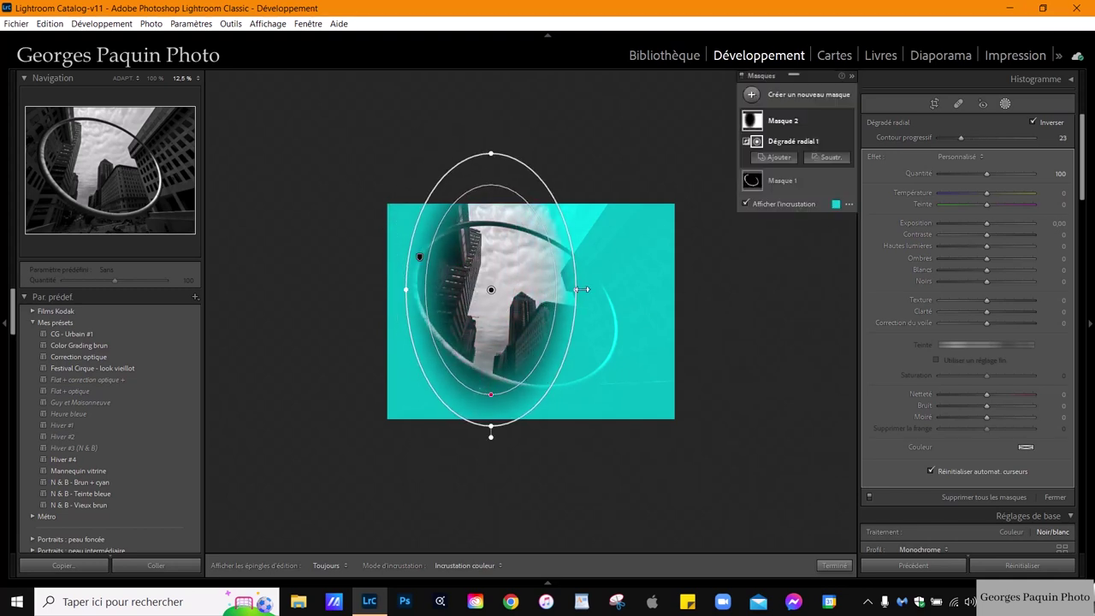
{"action": "left_click_drag", "start_coordinate": [590, 297], "coordinate": [570, 215]}
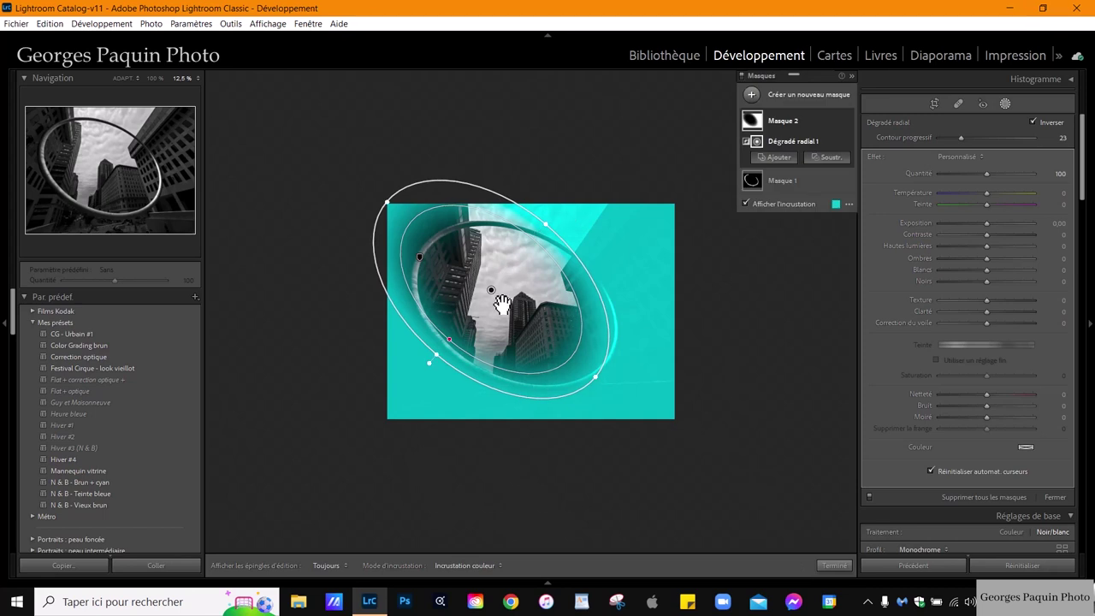
{"action": "left_click_drag", "start_coordinate": [505, 306], "coordinate": [529, 321]}
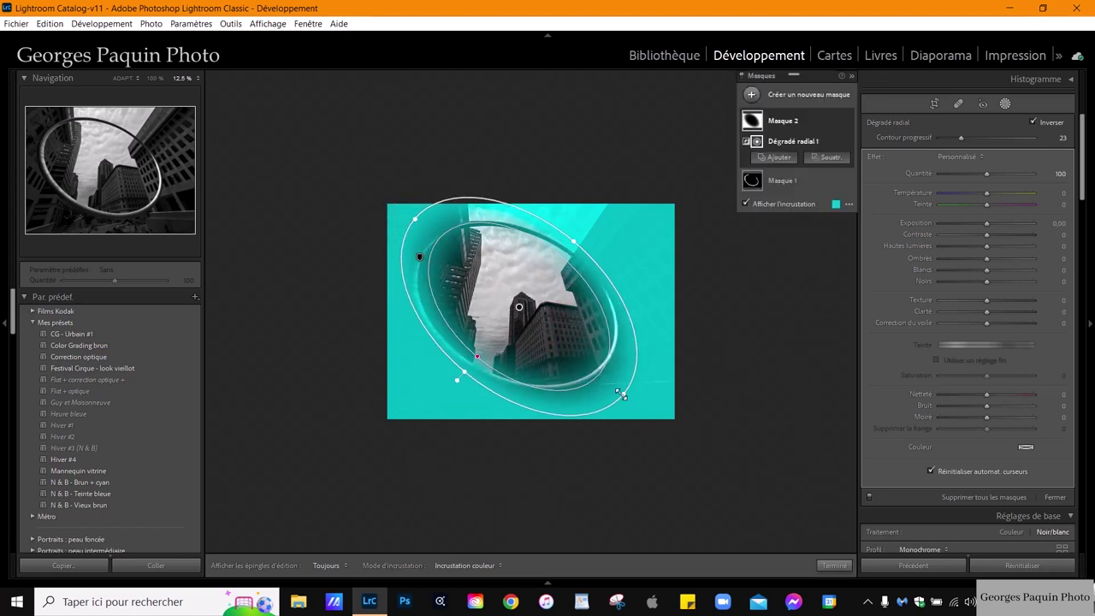
{"action": "left_click_drag", "start_coordinate": [622, 394], "coordinate": [654, 421]}
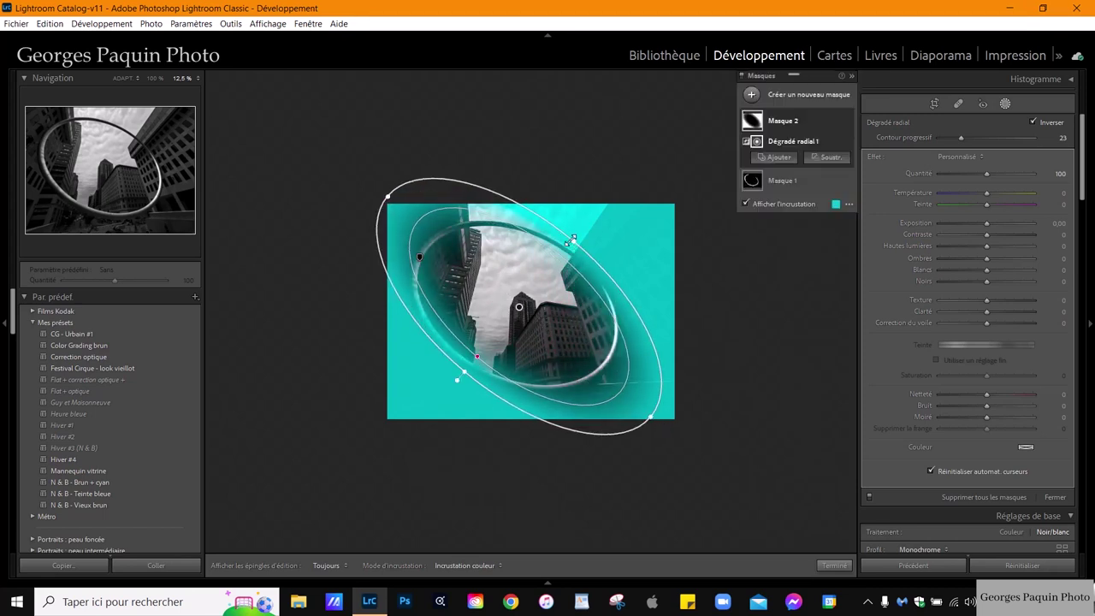
{"action": "left_click_drag", "start_coordinate": [571, 240], "coordinate": [589, 202]}
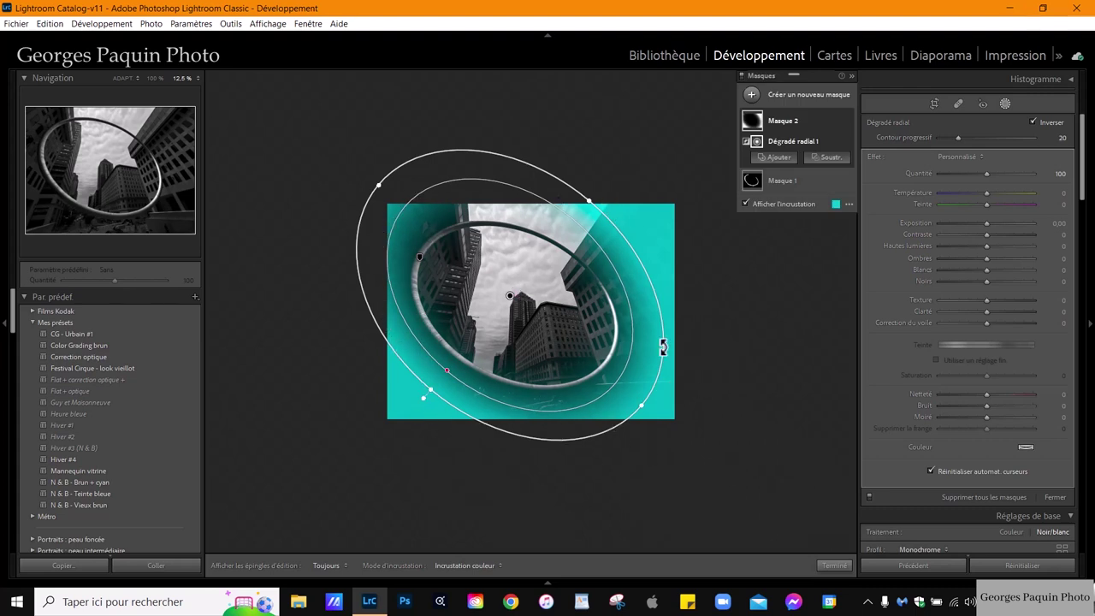
Hide the overlay and lower the radial mask's blacks to −16 and shadows to −7
{"action": "left_click", "coordinate": [785, 206]}
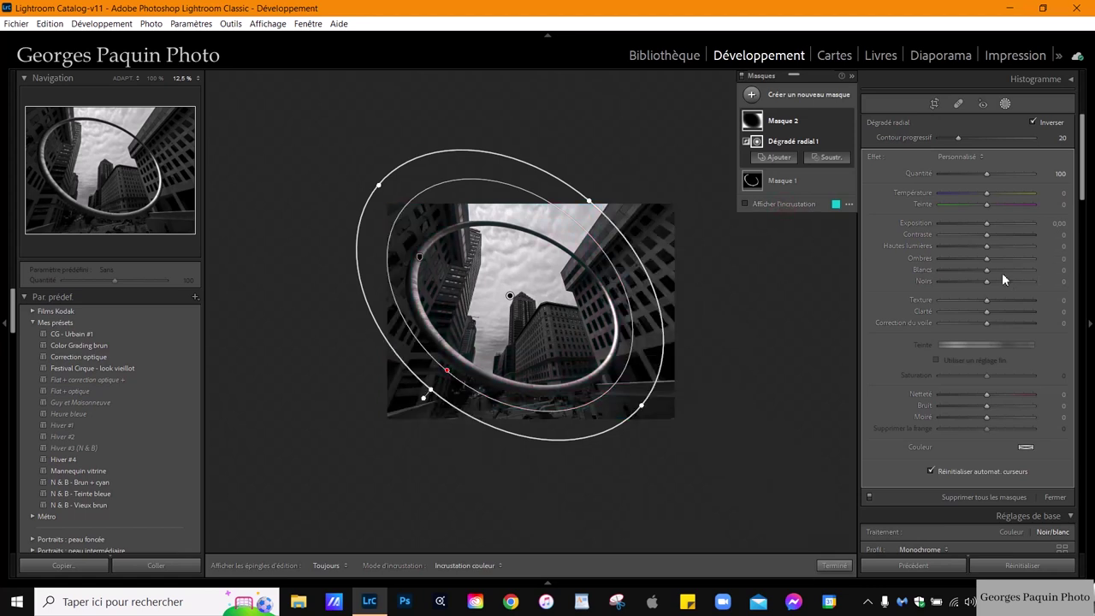
{"action": "left_click_drag", "start_coordinate": [986, 291], "coordinate": [983, 296]}
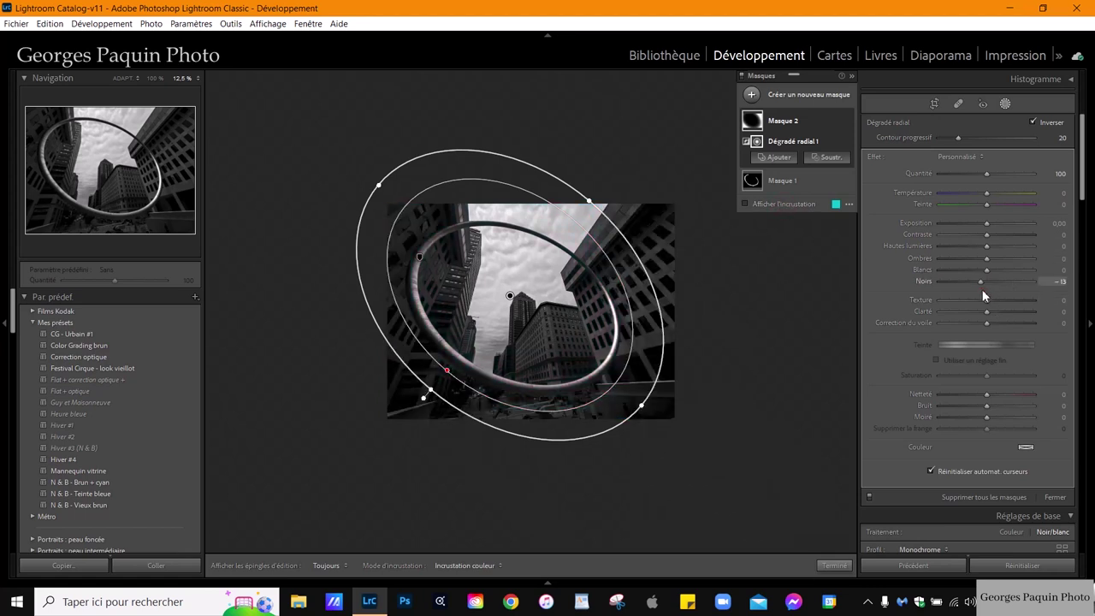
{"action": "left_click_drag", "start_coordinate": [988, 258], "coordinate": [985, 265]}
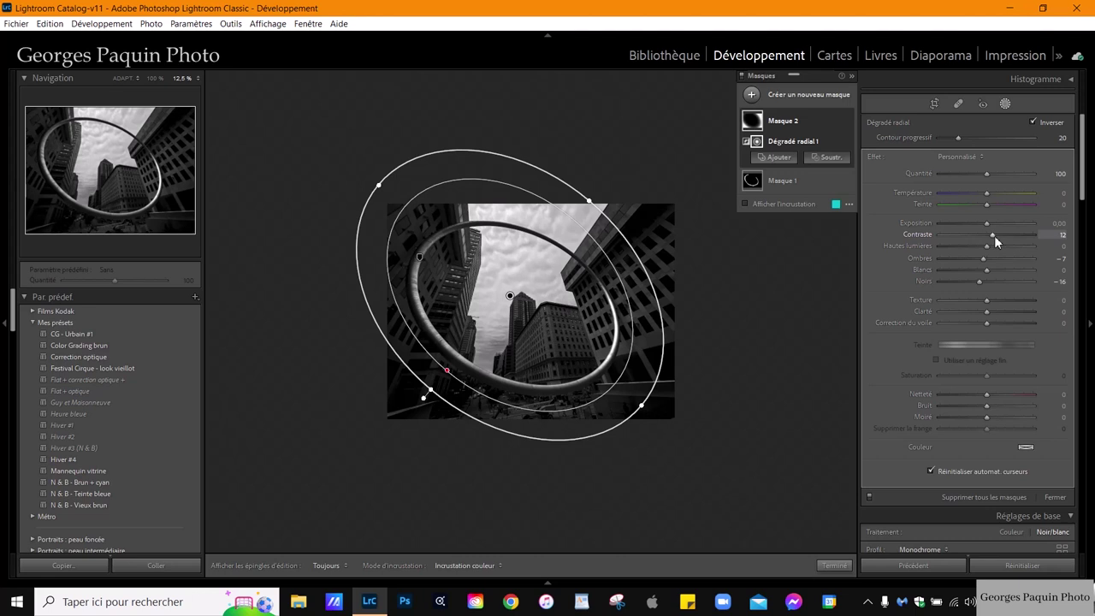
Toggle Mask 2's visibility to compare the vignette, then close mask editing
{"action": "left_click", "coordinate": [846, 121]}
{"action": "left_click", "coordinate": [846, 121]}
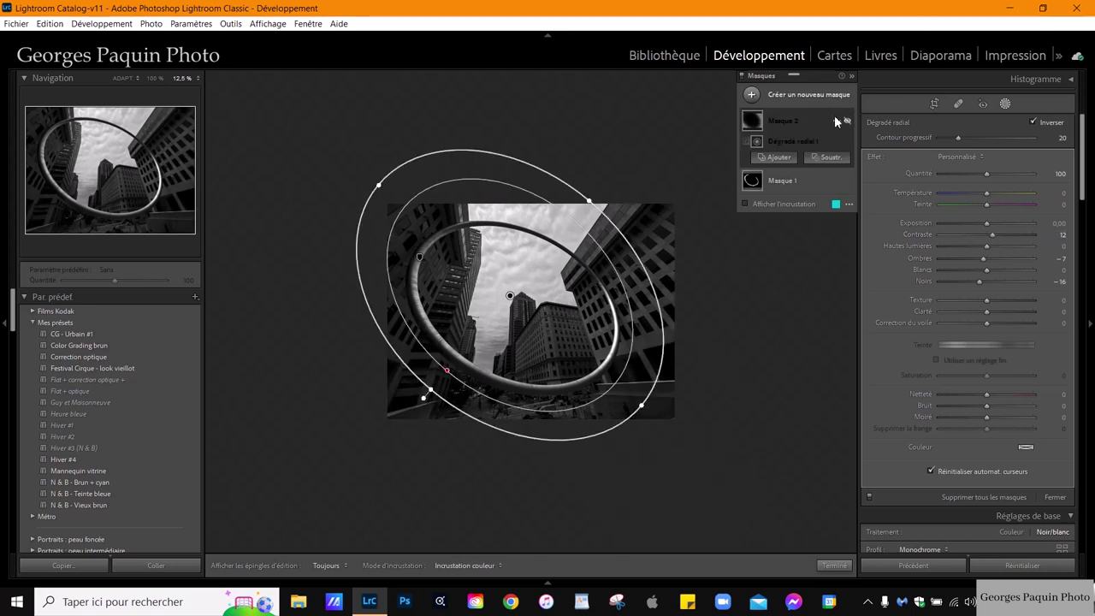
{"action": "left_click", "coordinate": [846, 121]}
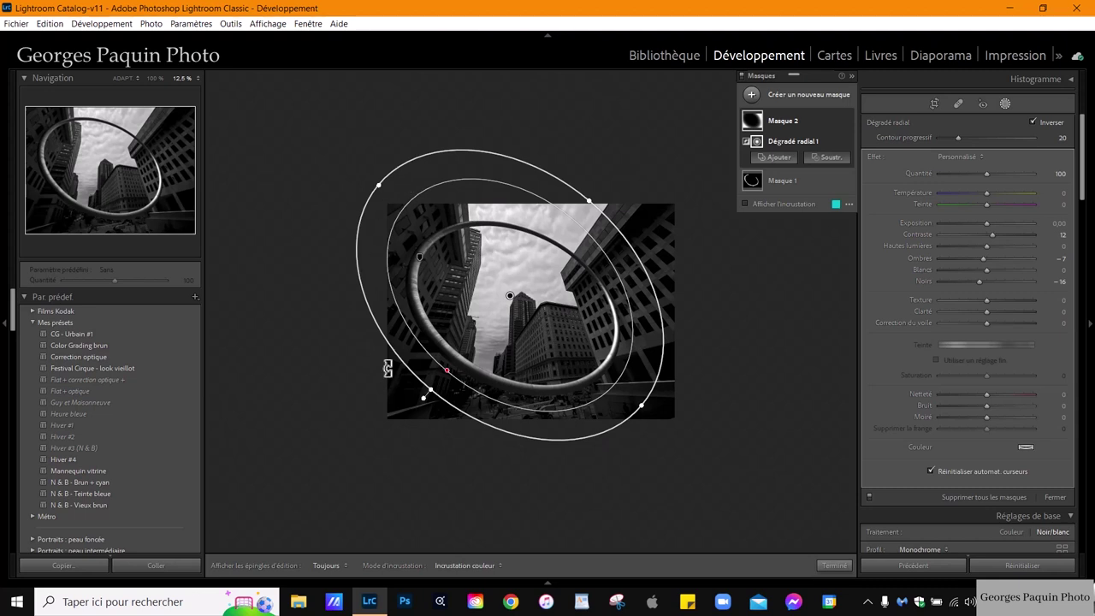
{"action": "left_click", "coordinate": [834, 565]}
{"action": "left_click", "coordinate": [484, 393]}
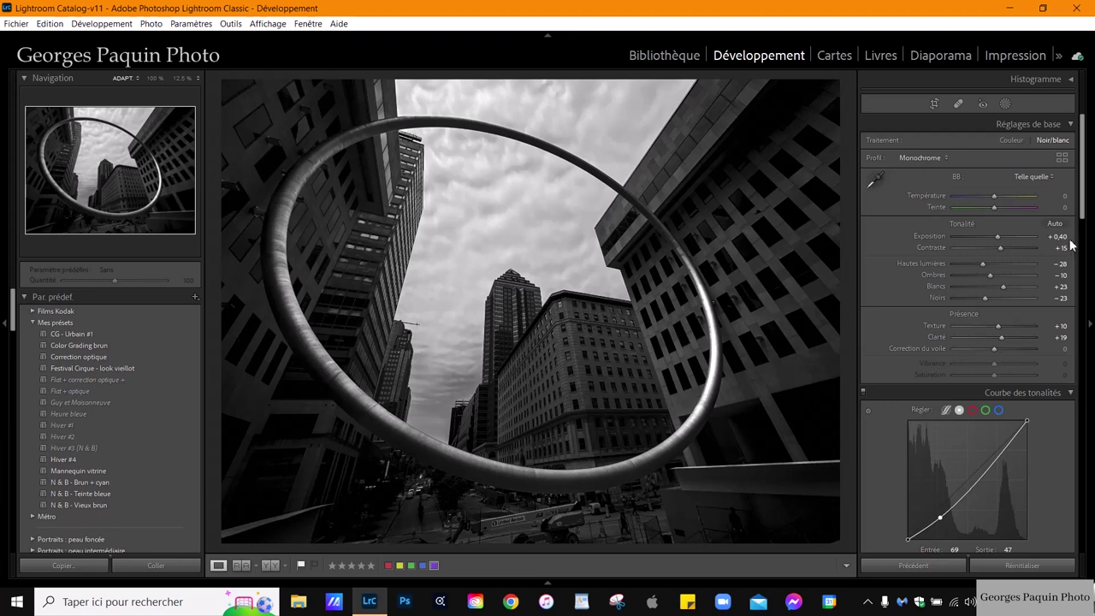
Tint the shadows faintly blue in Color Grading: hue 203, saturation 7
{"action": "scroll", "coordinate": [891, 285], "scroll_direction": "down", "scroll_amount": 4}
{"action": "scroll", "coordinate": [891, 283], "scroll_direction": "down", "scroll_amount": 2}
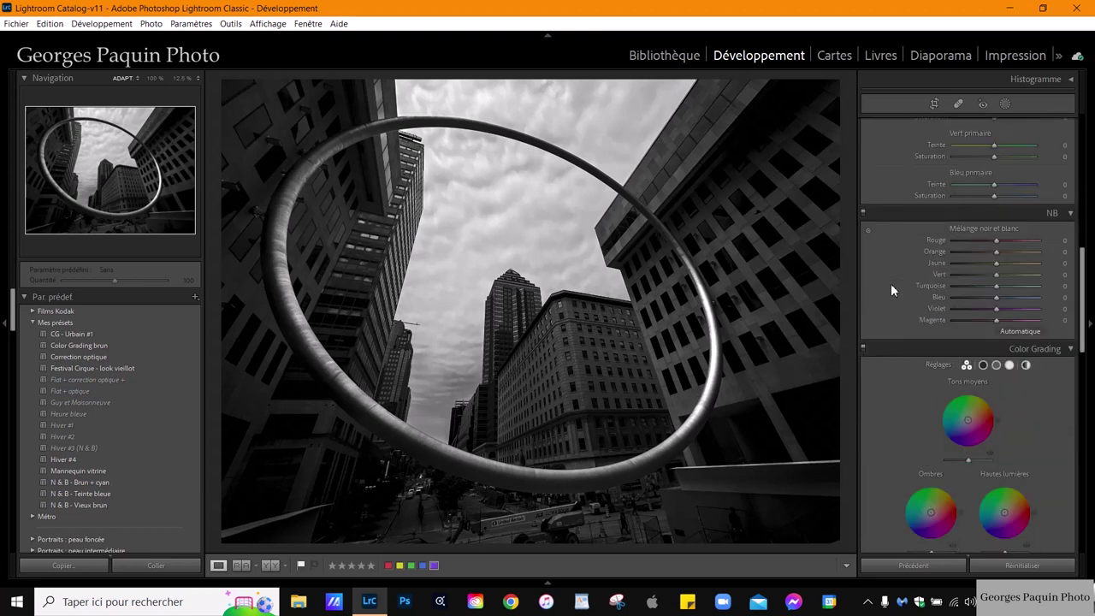
{"action": "scroll", "coordinate": [890, 284], "scroll_direction": "down", "scroll_amount": 2}
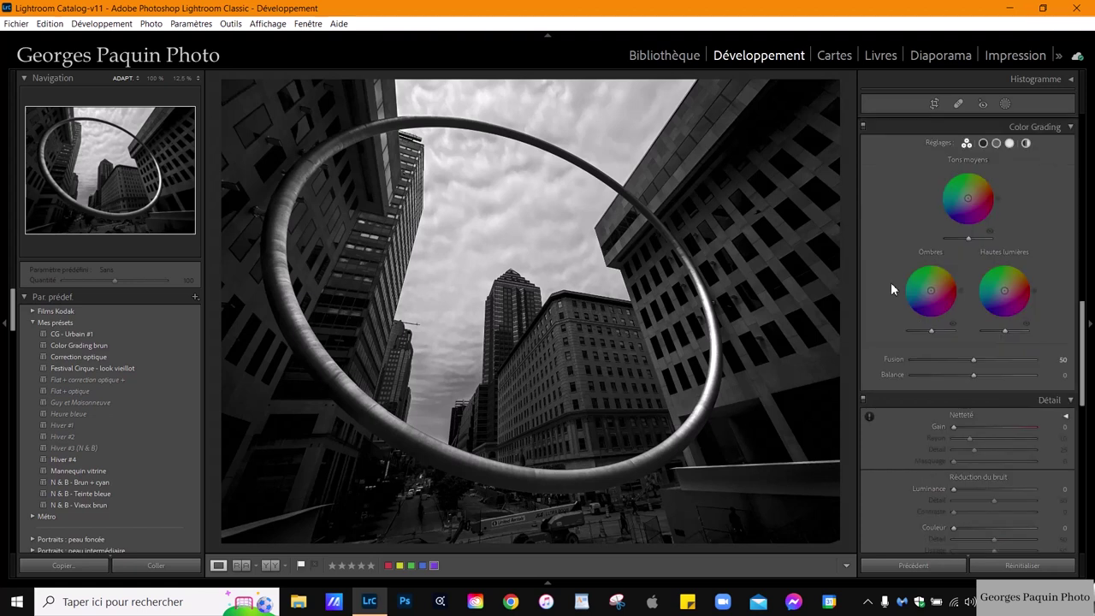
{"action": "left_click", "coordinate": [984, 144]}
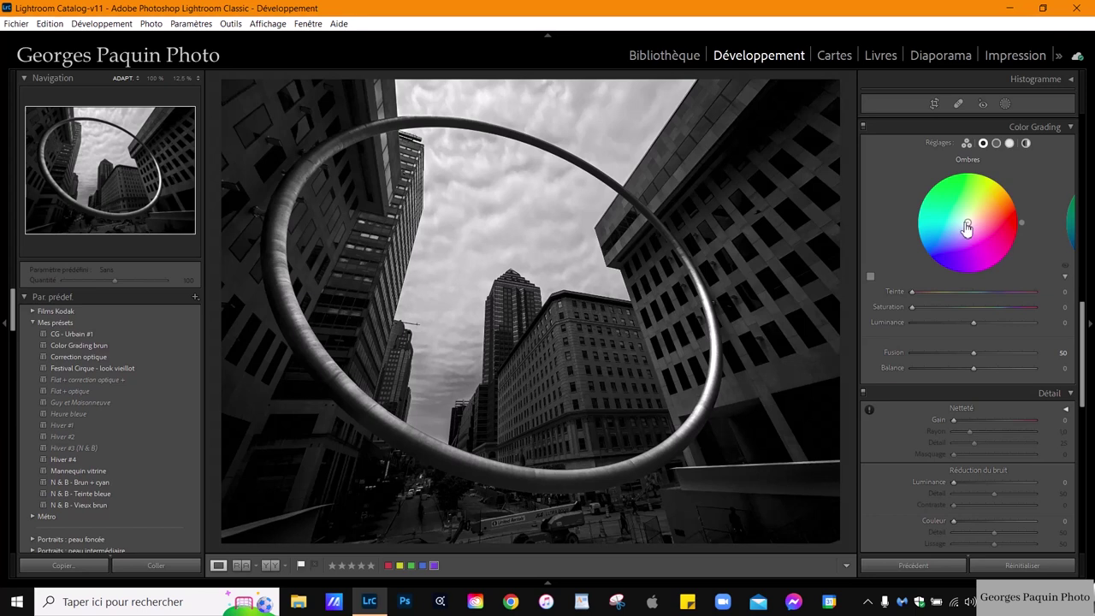
{"action": "left_click_drag", "start_coordinate": [967, 227], "coordinate": [963, 224]}
{"action": "left_click_drag", "start_coordinate": [924, 308], "coordinate": [921, 308]}
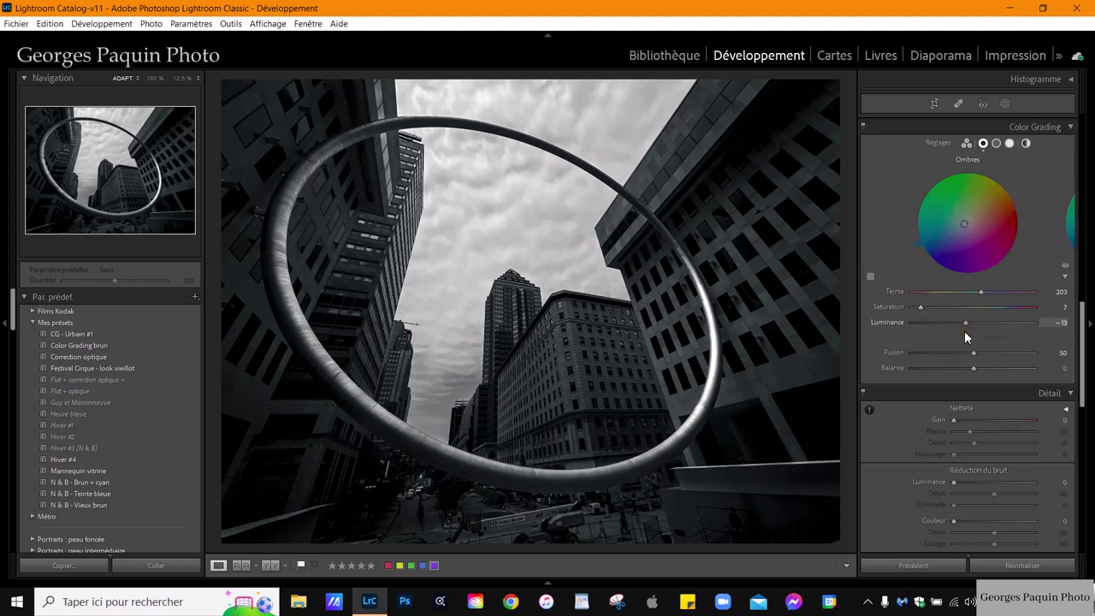
Give the midtones a faint yellow tint at hue 81, saturation 12
{"action": "left_click", "coordinate": [996, 143]}
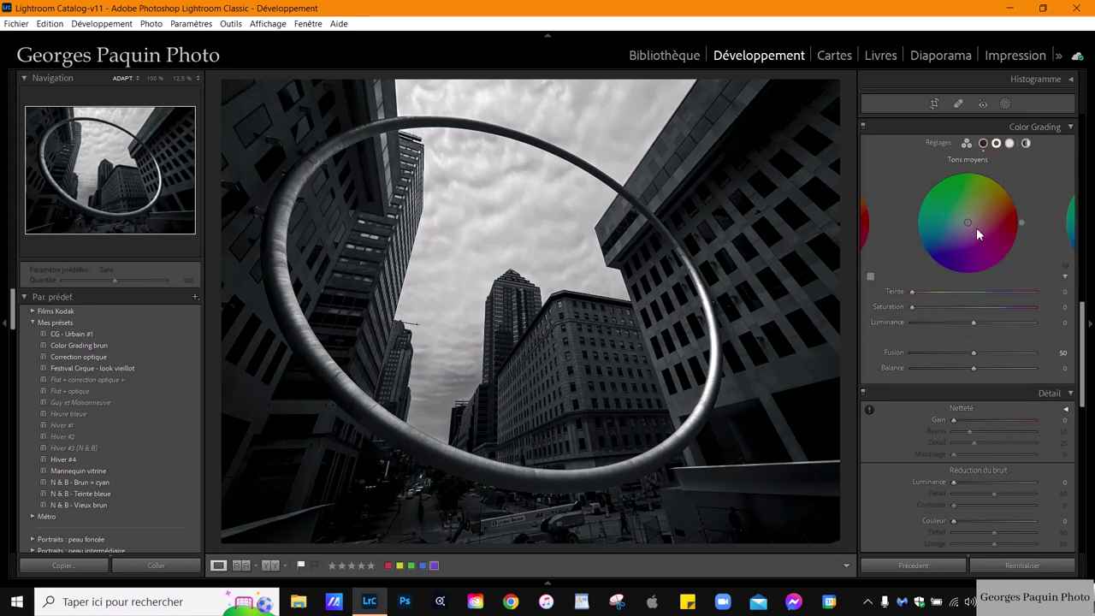
{"action": "left_click", "coordinate": [970, 218]}
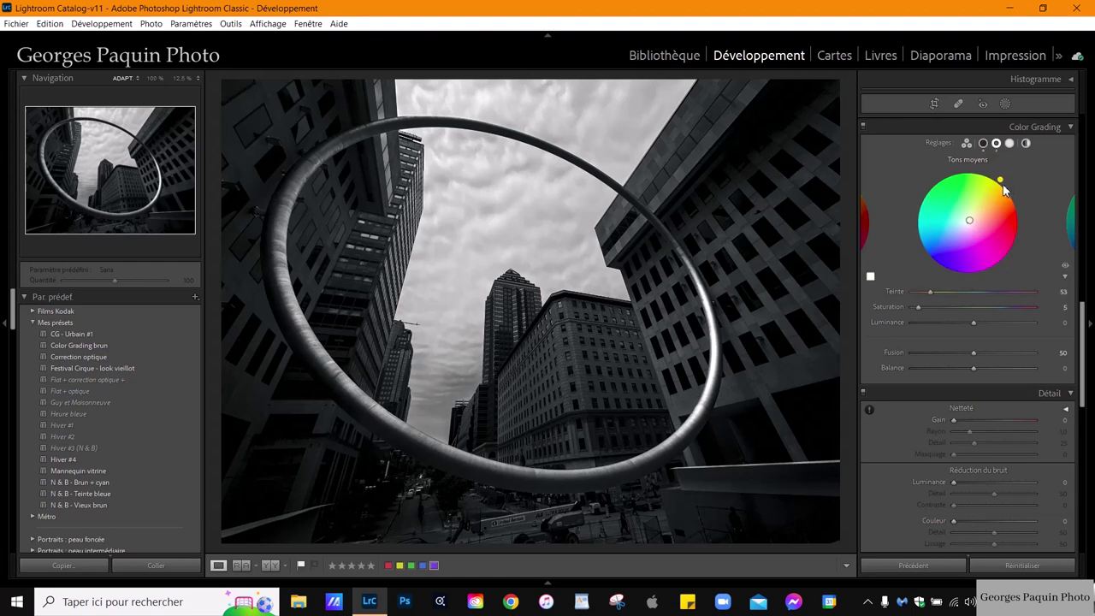
{"action": "left_click_drag", "start_coordinate": [1000, 179], "coordinate": [981, 170]}
{"action": "mouse_move", "coordinate": [918, 308]}
{"action": "left_mouse_down"}
{"action": "mouse_move", "coordinate": [998, 323]}
{"action": "mouse_move", "coordinate": [986, 324]}
{"action": "mouse_move", "coordinate": [1025, 316]}
{"action": "mouse_move", "coordinate": [1005, 331]}
{"action": "left_mouse_up"}
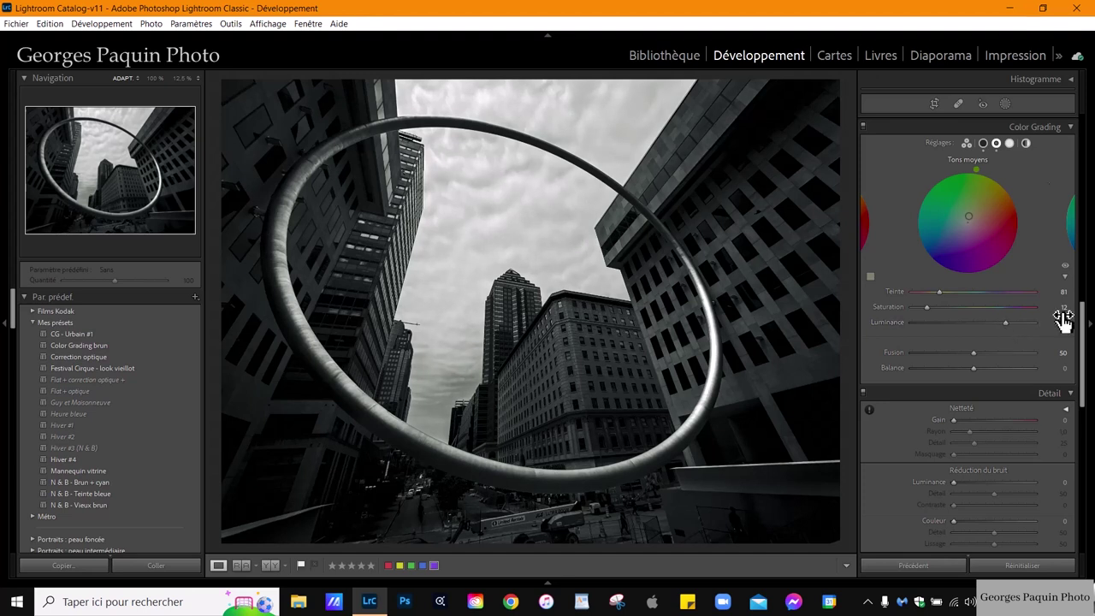
{"action": "left_click", "coordinate": [1011, 143]}
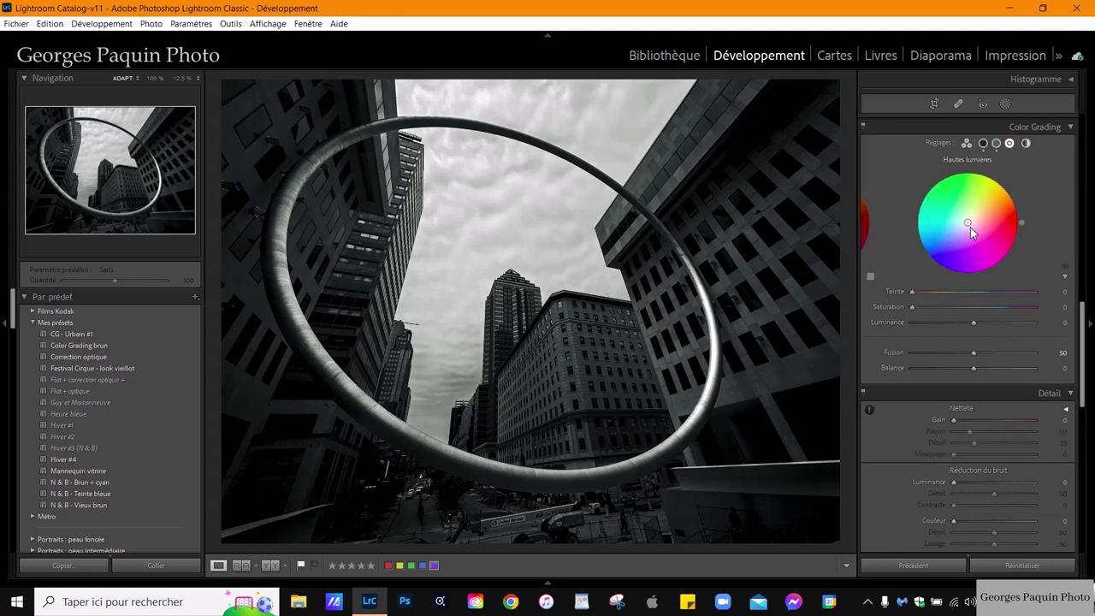
Tint highlights warm (hue 47, saturation 15), with blending 33, balance +25 and shadow saturation 10
{"action": "mouse_move", "coordinate": [988, 172]}
{"action": "left_mouse_down"}
{"action": "mouse_move", "coordinate": [988, 187]}
{"action": "mouse_move", "coordinate": [985, 174]}
{"action": "mouse_move", "coordinate": [1004, 183]}
{"action": "left_mouse_up"}
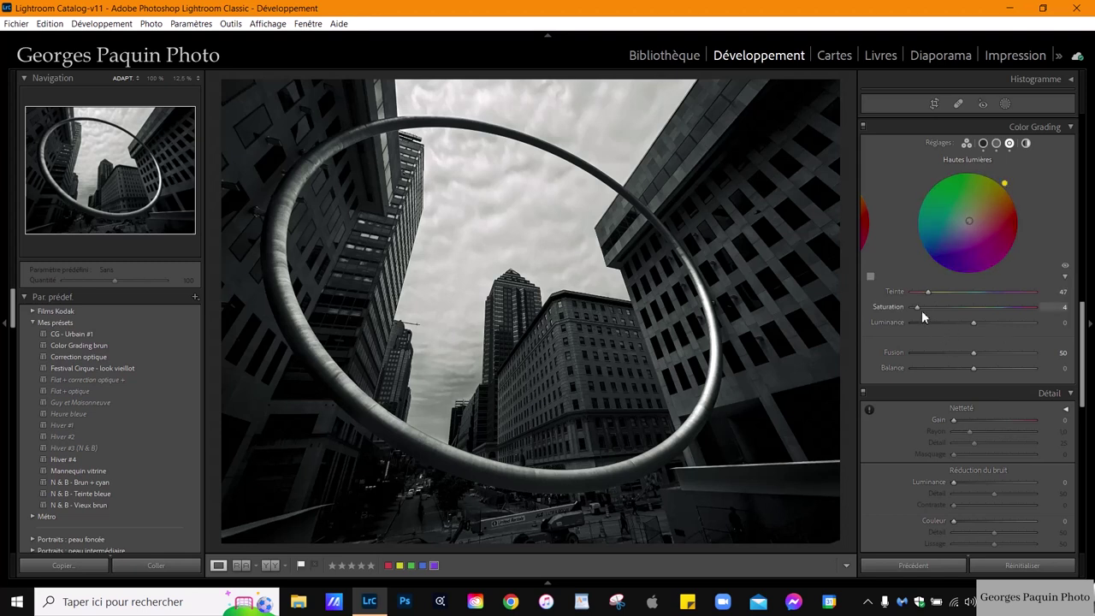
{"action": "mouse_move", "coordinate": [918, 308]}
{"action": "left_mouse_down"}
{"action": "mouse_move", "coordinate": [930, 304]}
{"action": "mouse_move", "coordinate": [963, 337]}
{"action": "left_mouse_up"}
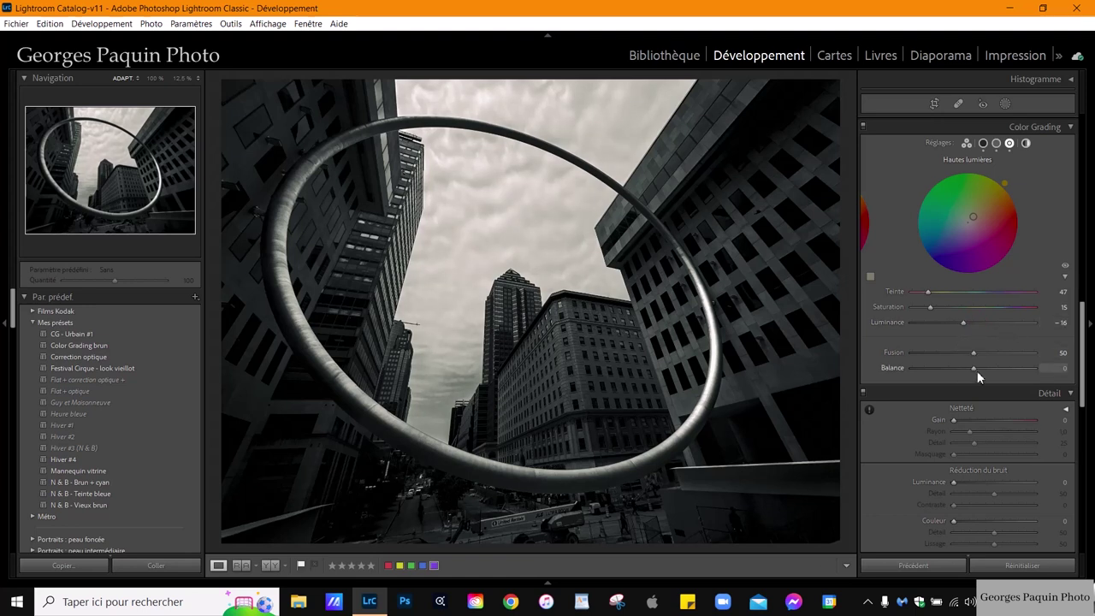
{"action": "mouse_move", "coordinate": [977, 369]}
{"action": "left_mouse_down"}
{"action": "mouse_move", "coordinate": [957, 387]}
{"action": "mouse_move", "coordinate": [968, 418]}
{"action": "mouse_move", "coordinate": [992, 404]}
{"action": "left_mouse_up"}
{"action": "left_click_drag", "start_coordinate": [973, 355], "coordinate": [954, 372]}
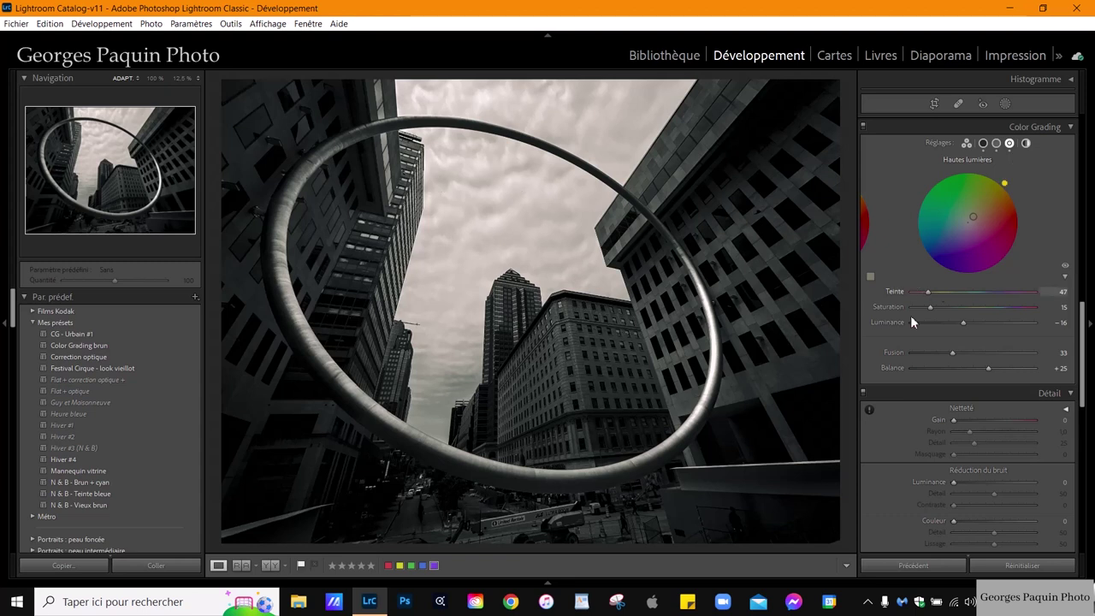
{"action": "left_click_drag", "start_coordinate": [932, 308], "coordinate": [924, 308]}
{"action": "left_click", "coordinate": [982, 143]}
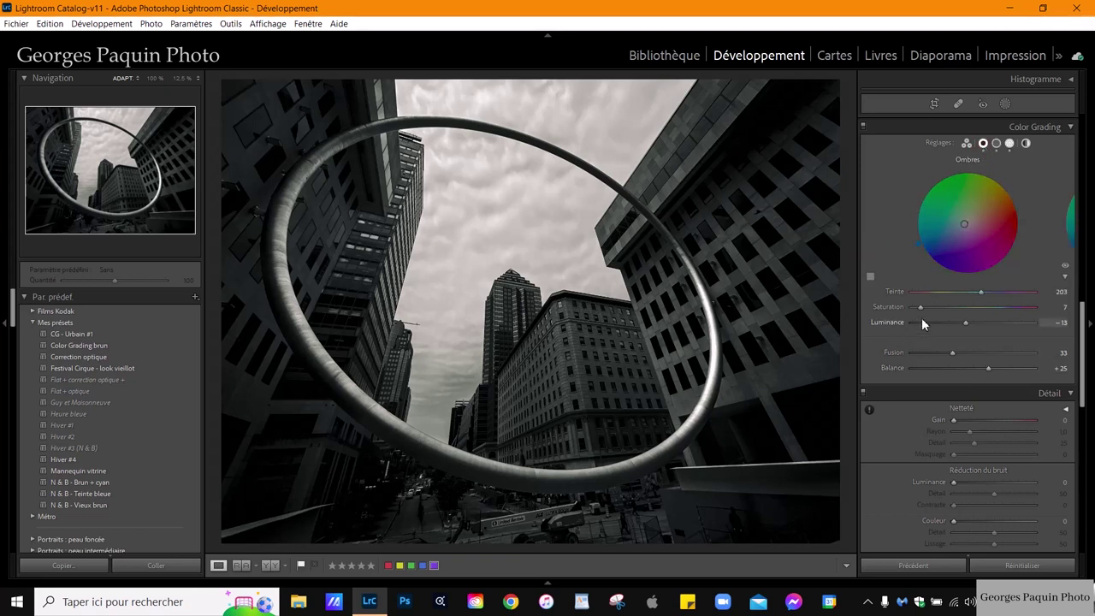
{"action": "left_click_drag", "start_coordinate": [922, 313], "coordinate": [925, 319]}
In the Basic panel, set exposure +0.52, shadows +11, blacks −13 and highlights −38
{"action": "scroll", "coordinate": [884, 441], "scroll_direction": "up", "scroll_amount": 5}
{"action": "scroll", "coordinate": [884, 441], "scroll_direction": "up", "scroll_amount": 5}
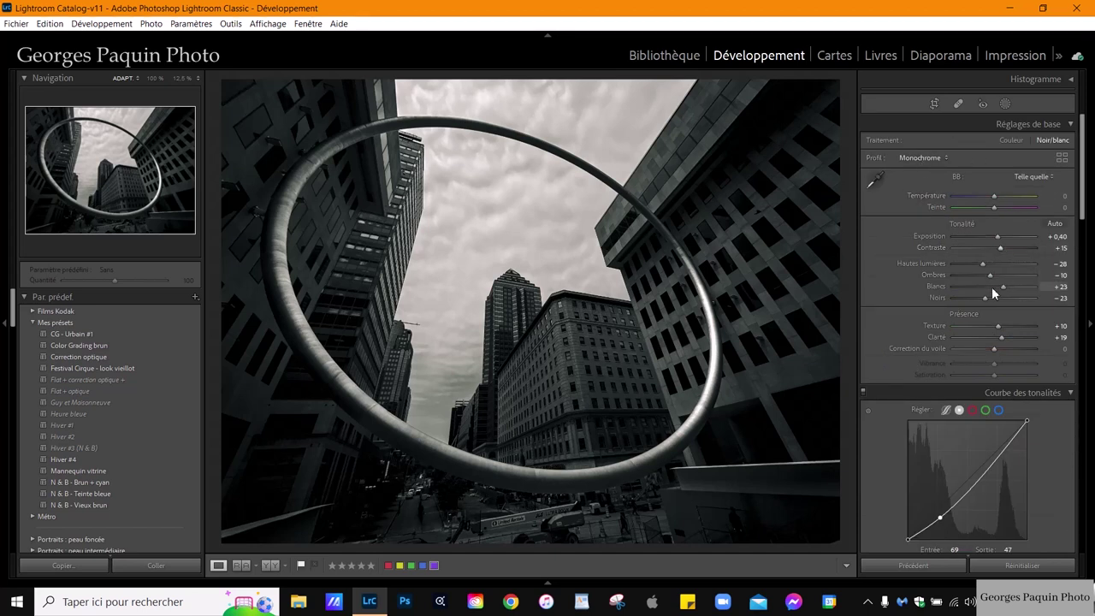
{"action": "scroll", "coordinate": [998, 239], "scroll_direction": "up", "scroll_amount": 1}
{"action": "scroll", "coordinate": [998, 239], "scroll_direction": "up", "scroll_amount": 1}
{"action": "scroll", "coordinate": [998, 239], "scroll_direction": "down", "scroll_amount": 2}
{"action": "scroll", "coordinate": [989, 276], "scroll_direction": "up", "scroll_amount": 2}
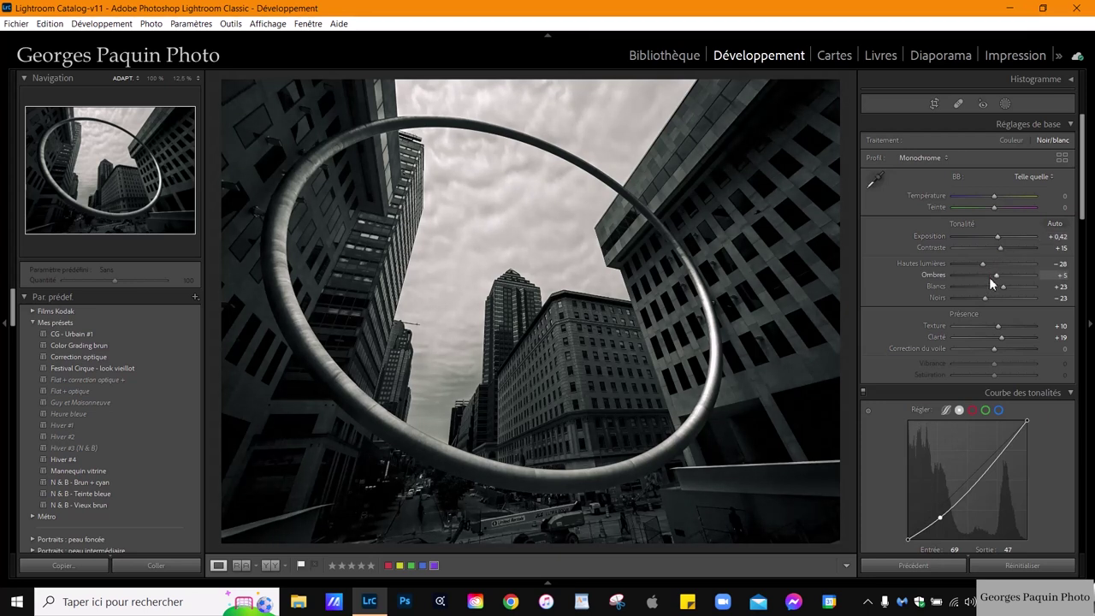
{"action": "scroll", "coordinate": [988, 277], "scroll_direction": "down", "scroll_amount": 1}
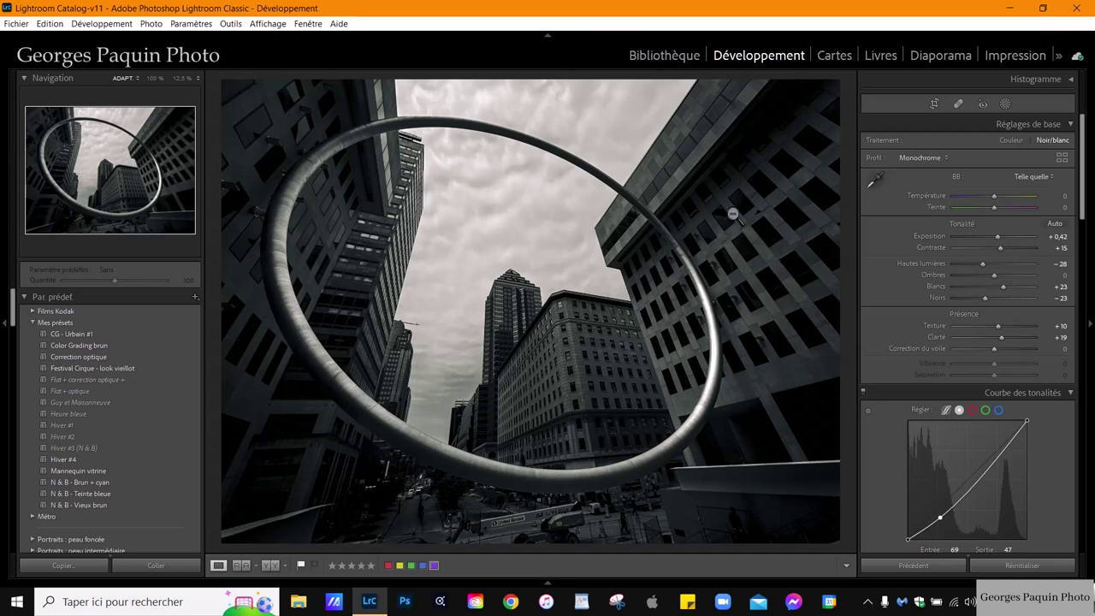
{"action": "left_click", "coordinate": [986, 299]}
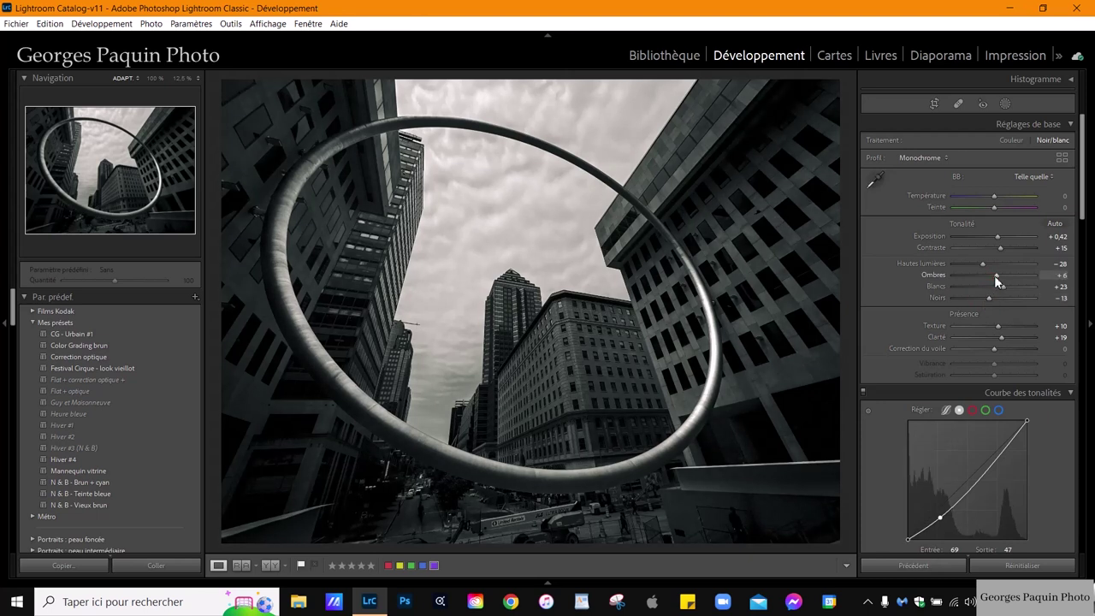
{"action": "left_click", "coordinate": [997, 237]}
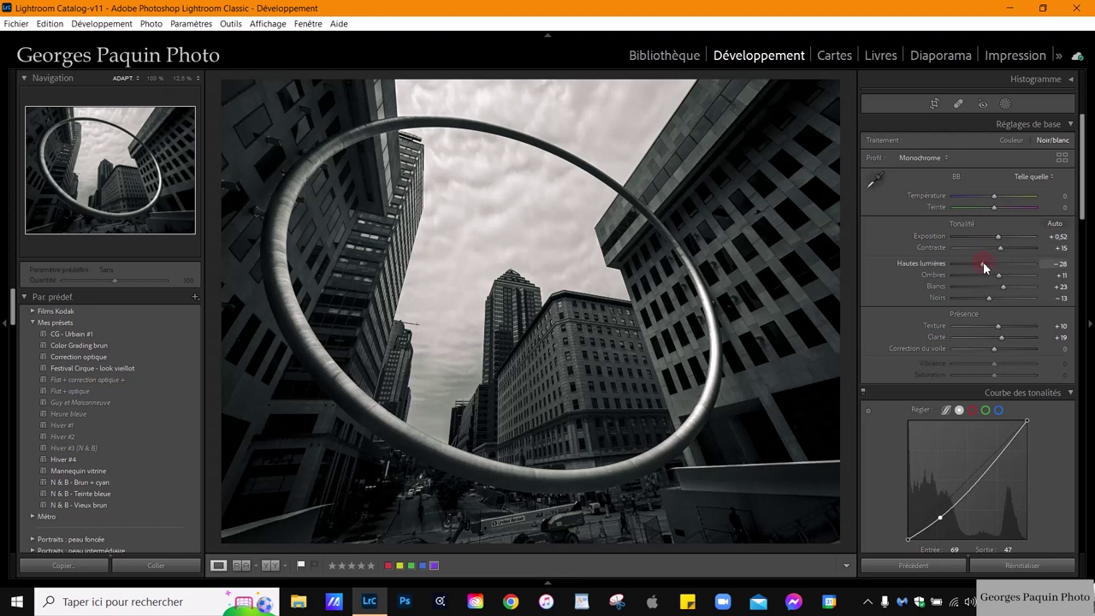
{"action": "left_click_drag", "start_coordinate": [983, 263], "coordinate": [986, 263]}
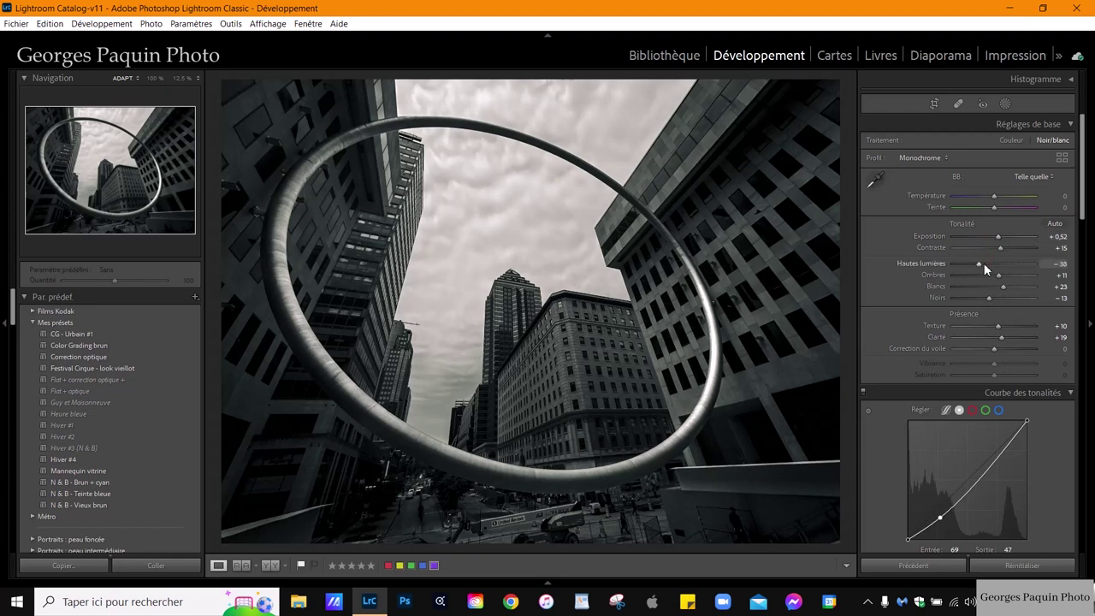